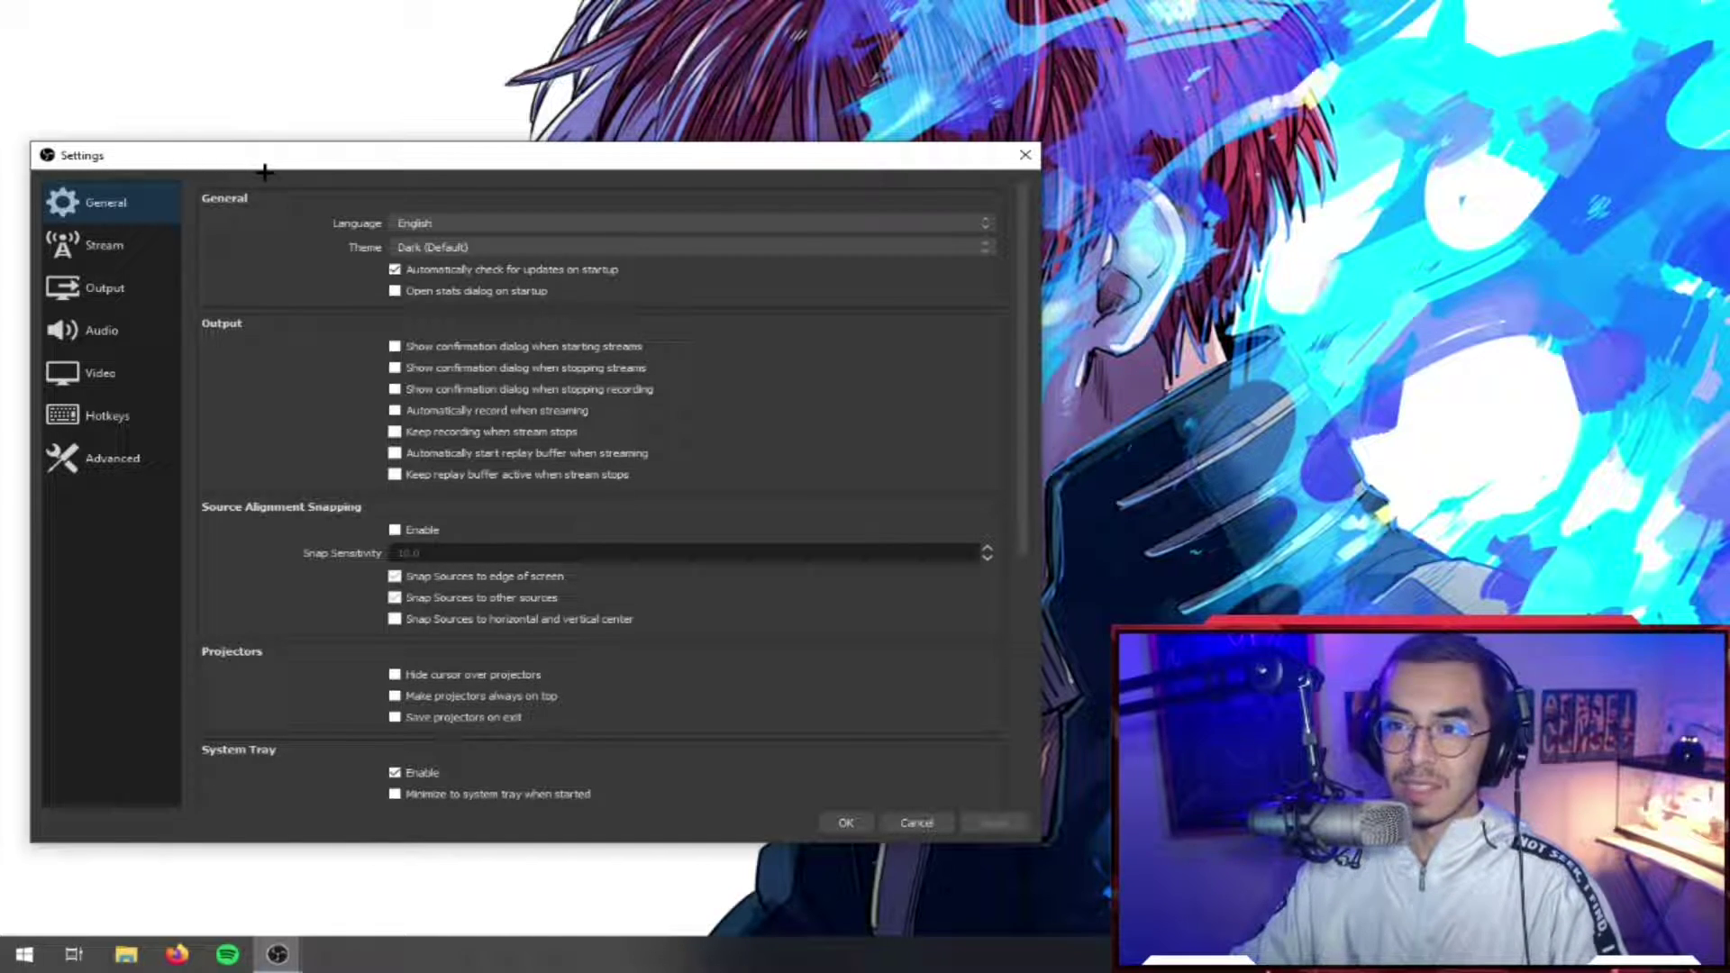
Step: Switch the Output page's stream encoder to x264
left_click(118, 290)
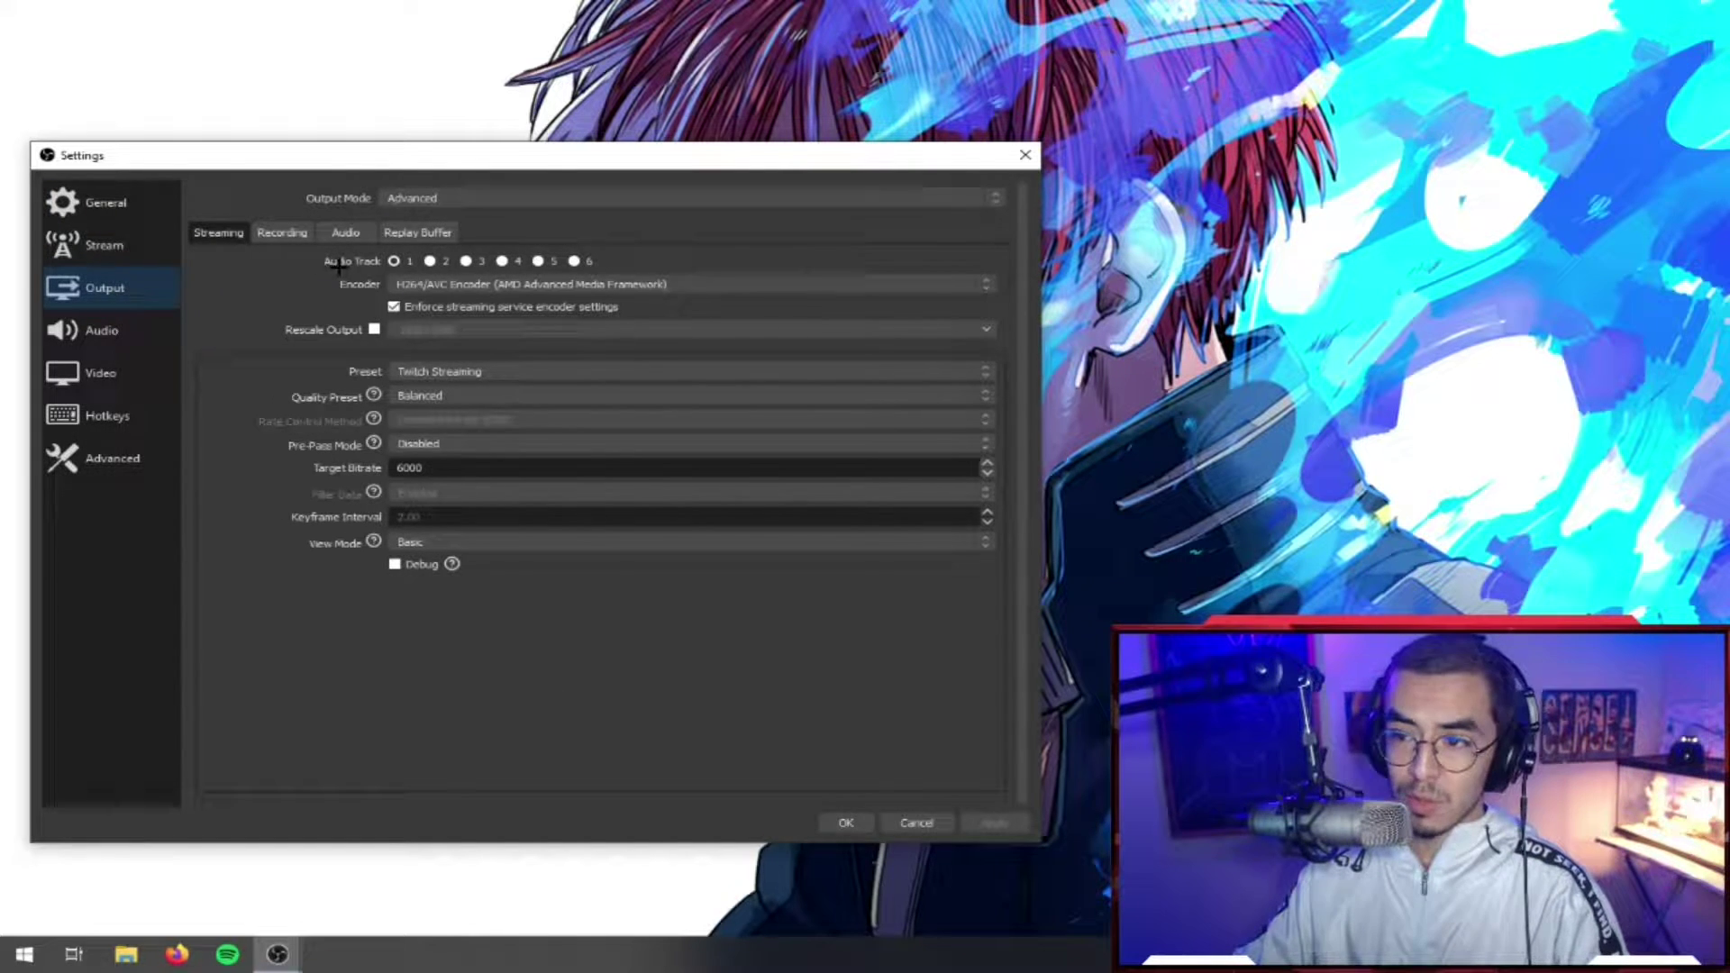
left_click(397, 283)
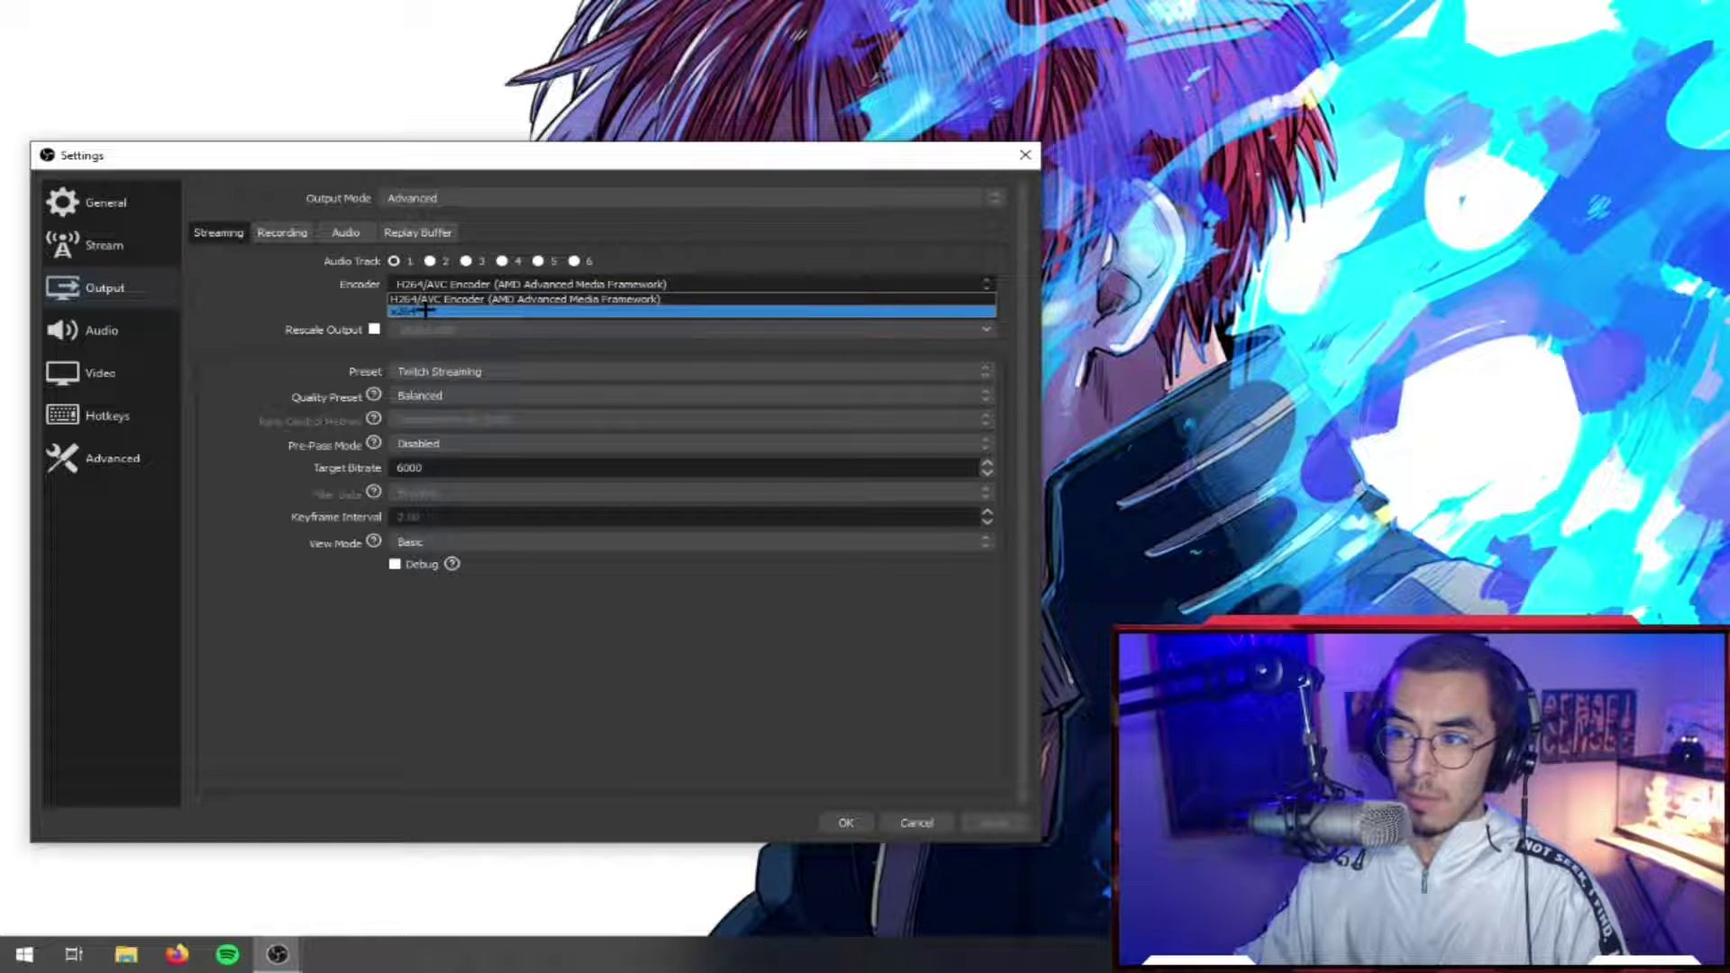
left_click(415, 306)
Step: Toggle Output Mode to Simple and back to Advanced, revealing x264 CBR 2500 Kbps settings
left_click(429, 198)
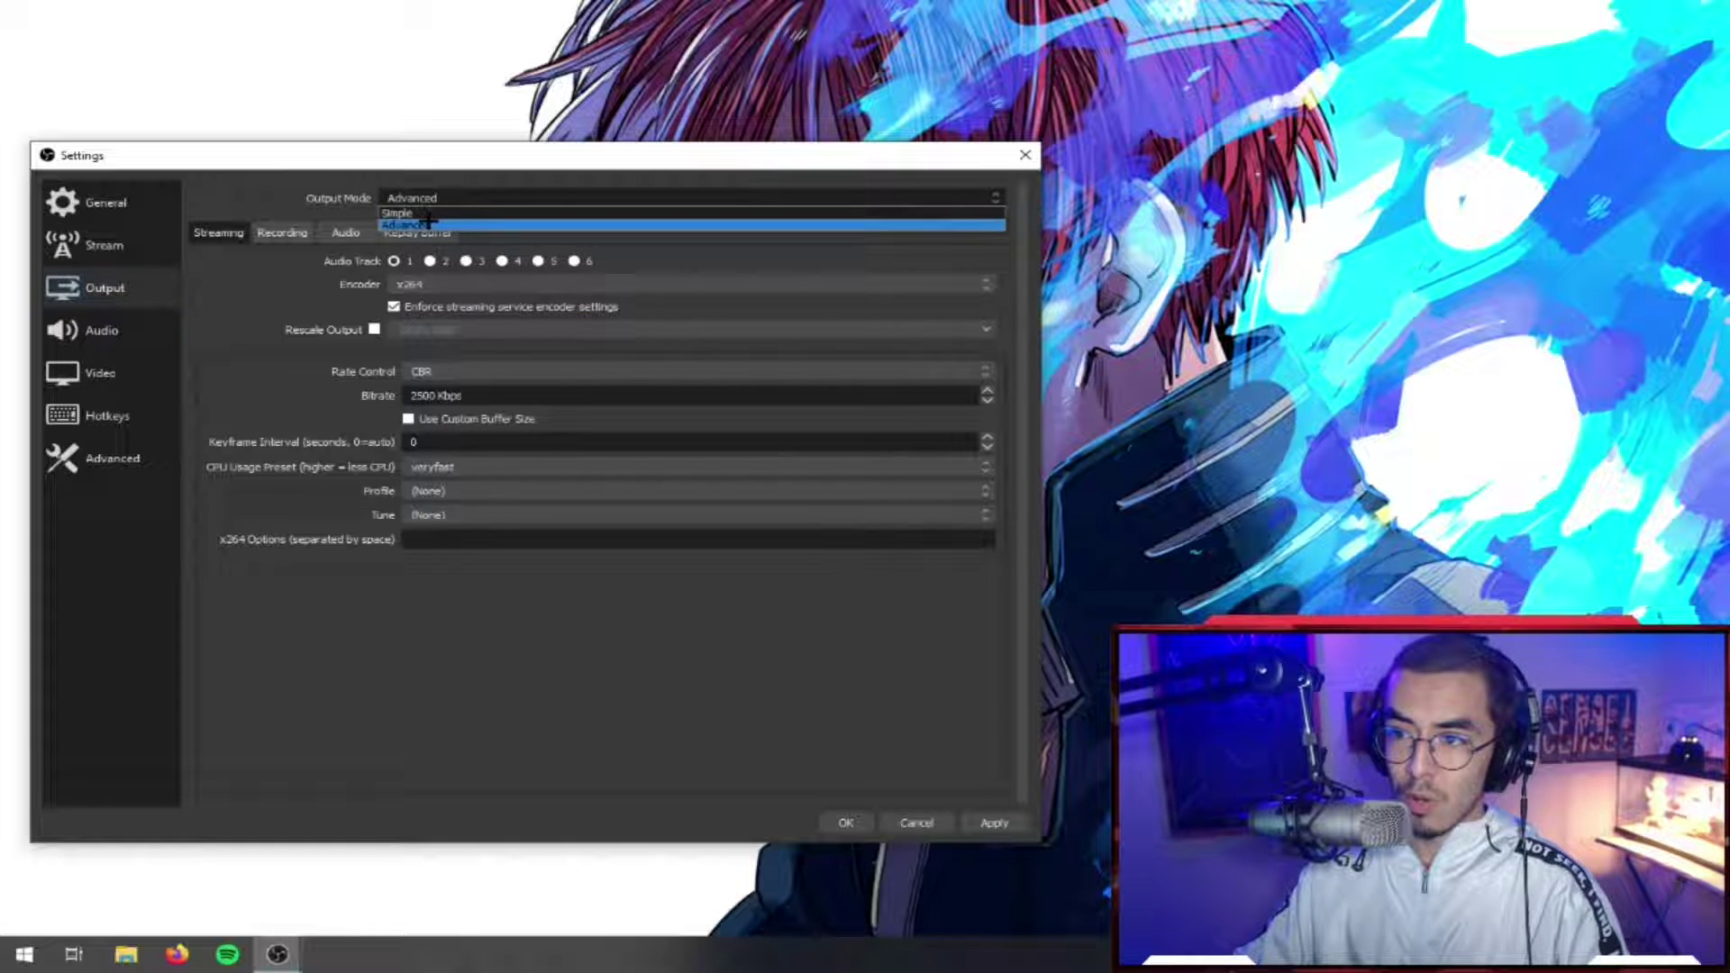
left_click(429, 213)
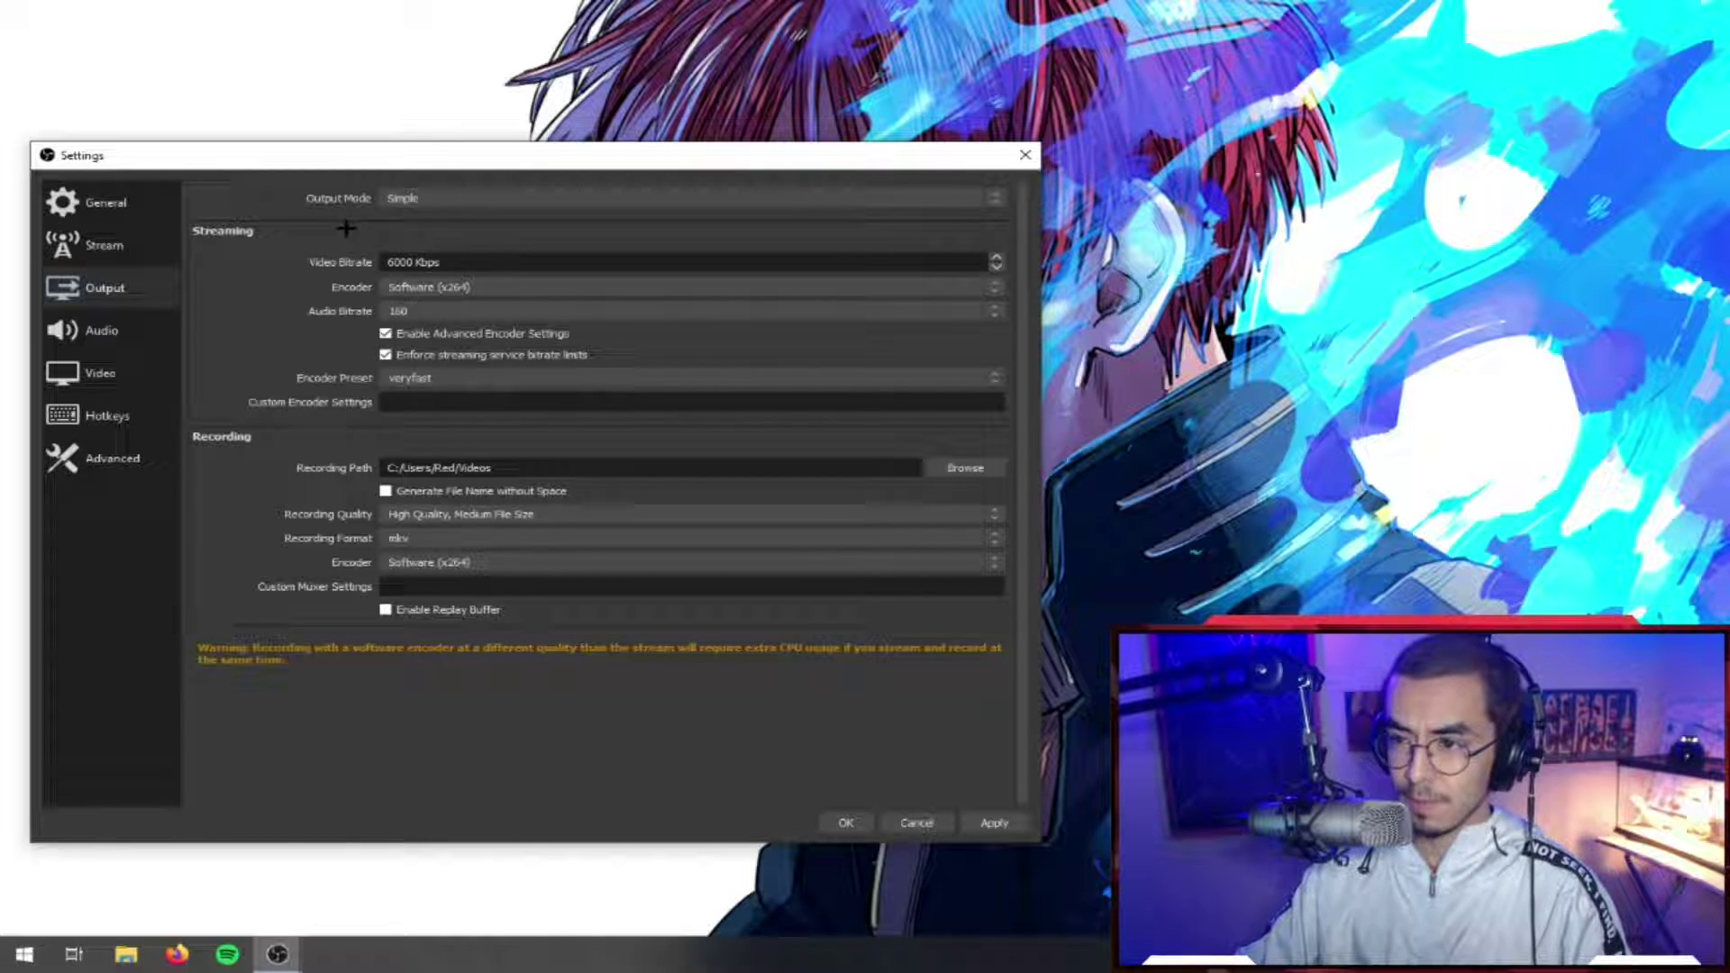
left_click(397, 200)
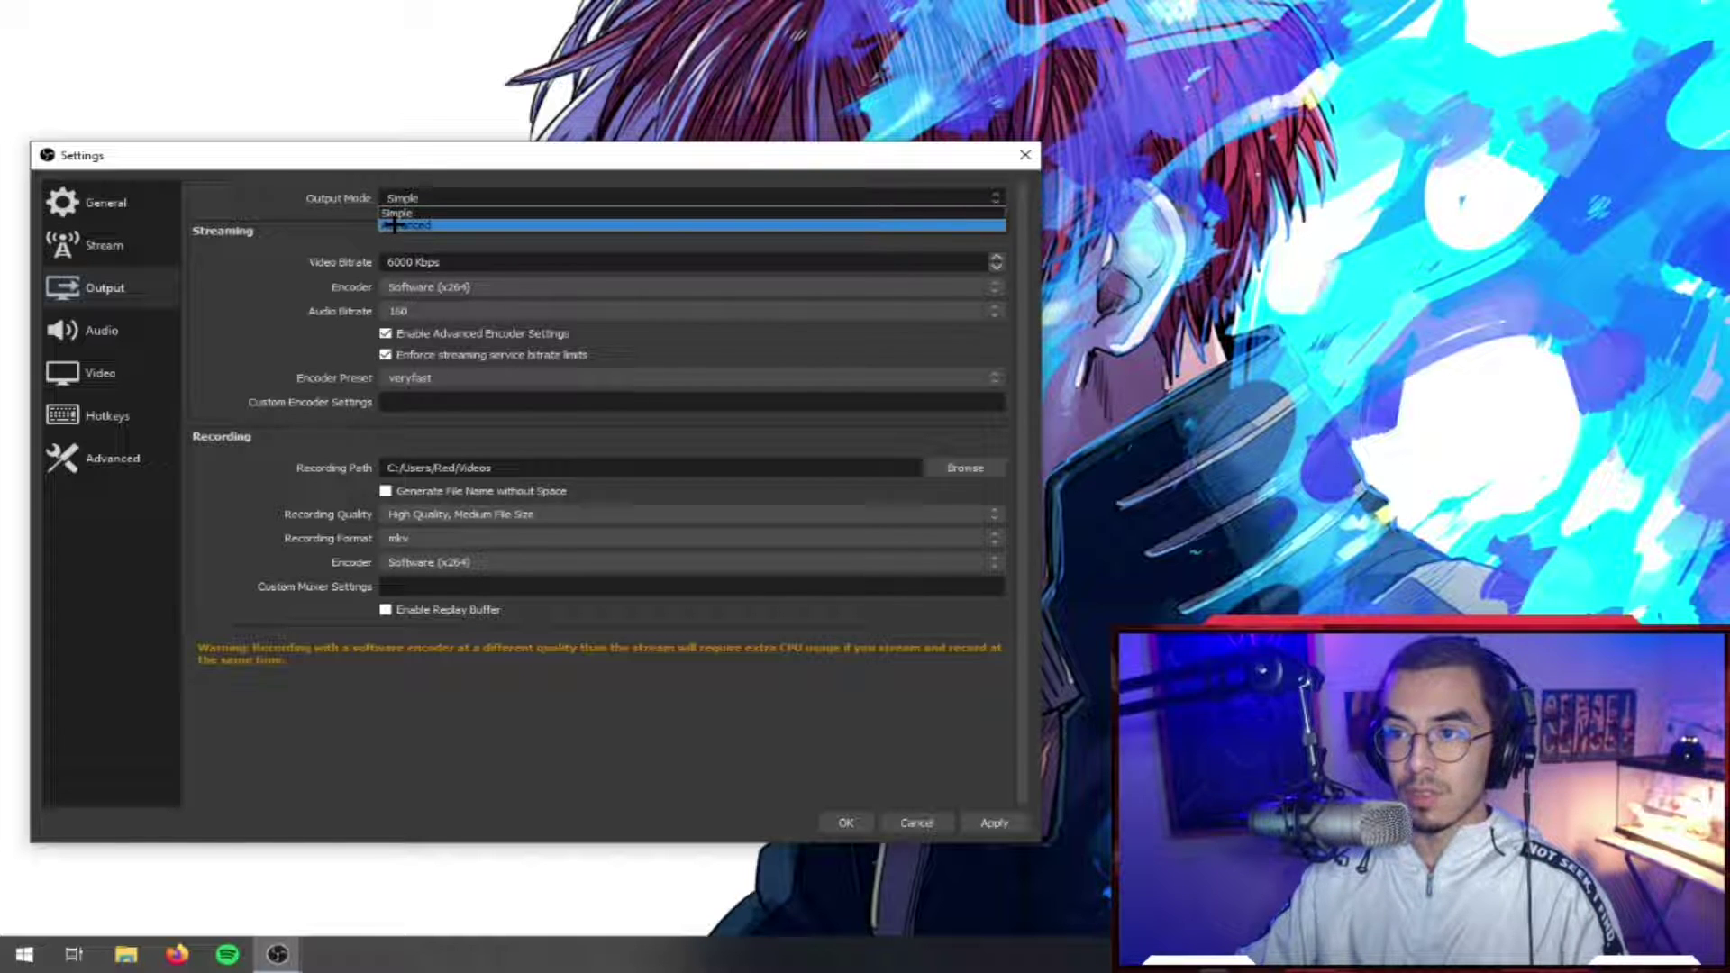
left_click(394, 225)
Step: Change the stream encoder from x264 to H.264/AVC Encoder (AMD Advanced Media Framework)
left_click_drag(355, 163, 375, 124)
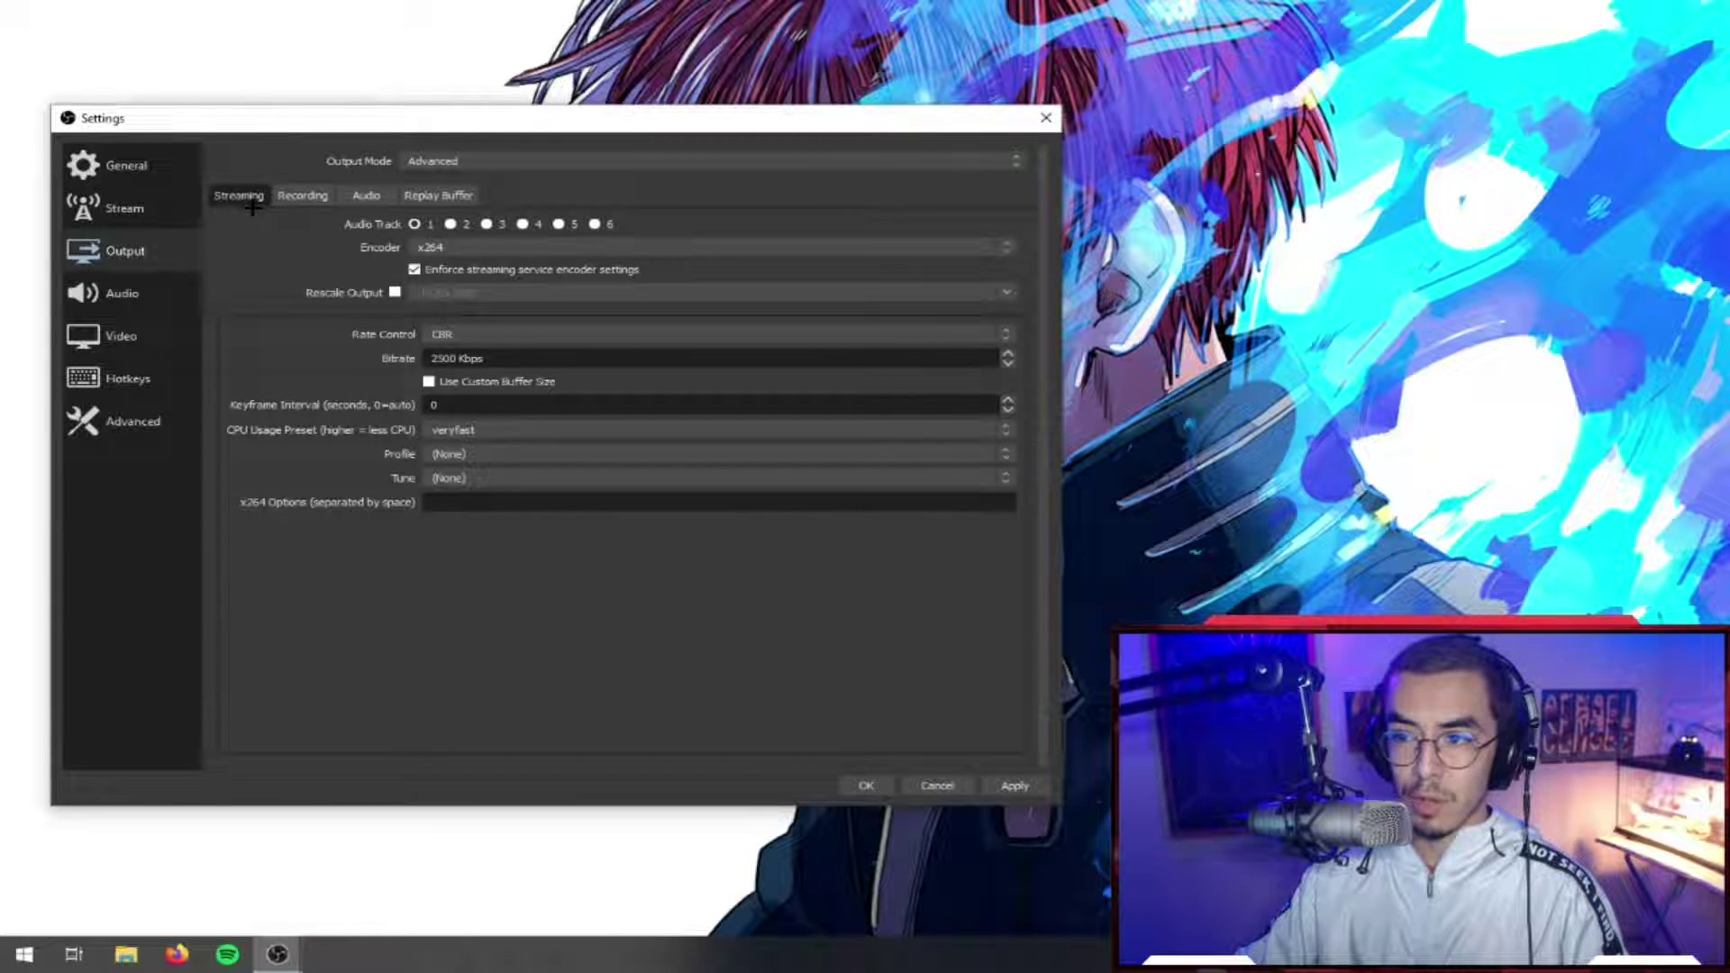
left_click(423, 249)
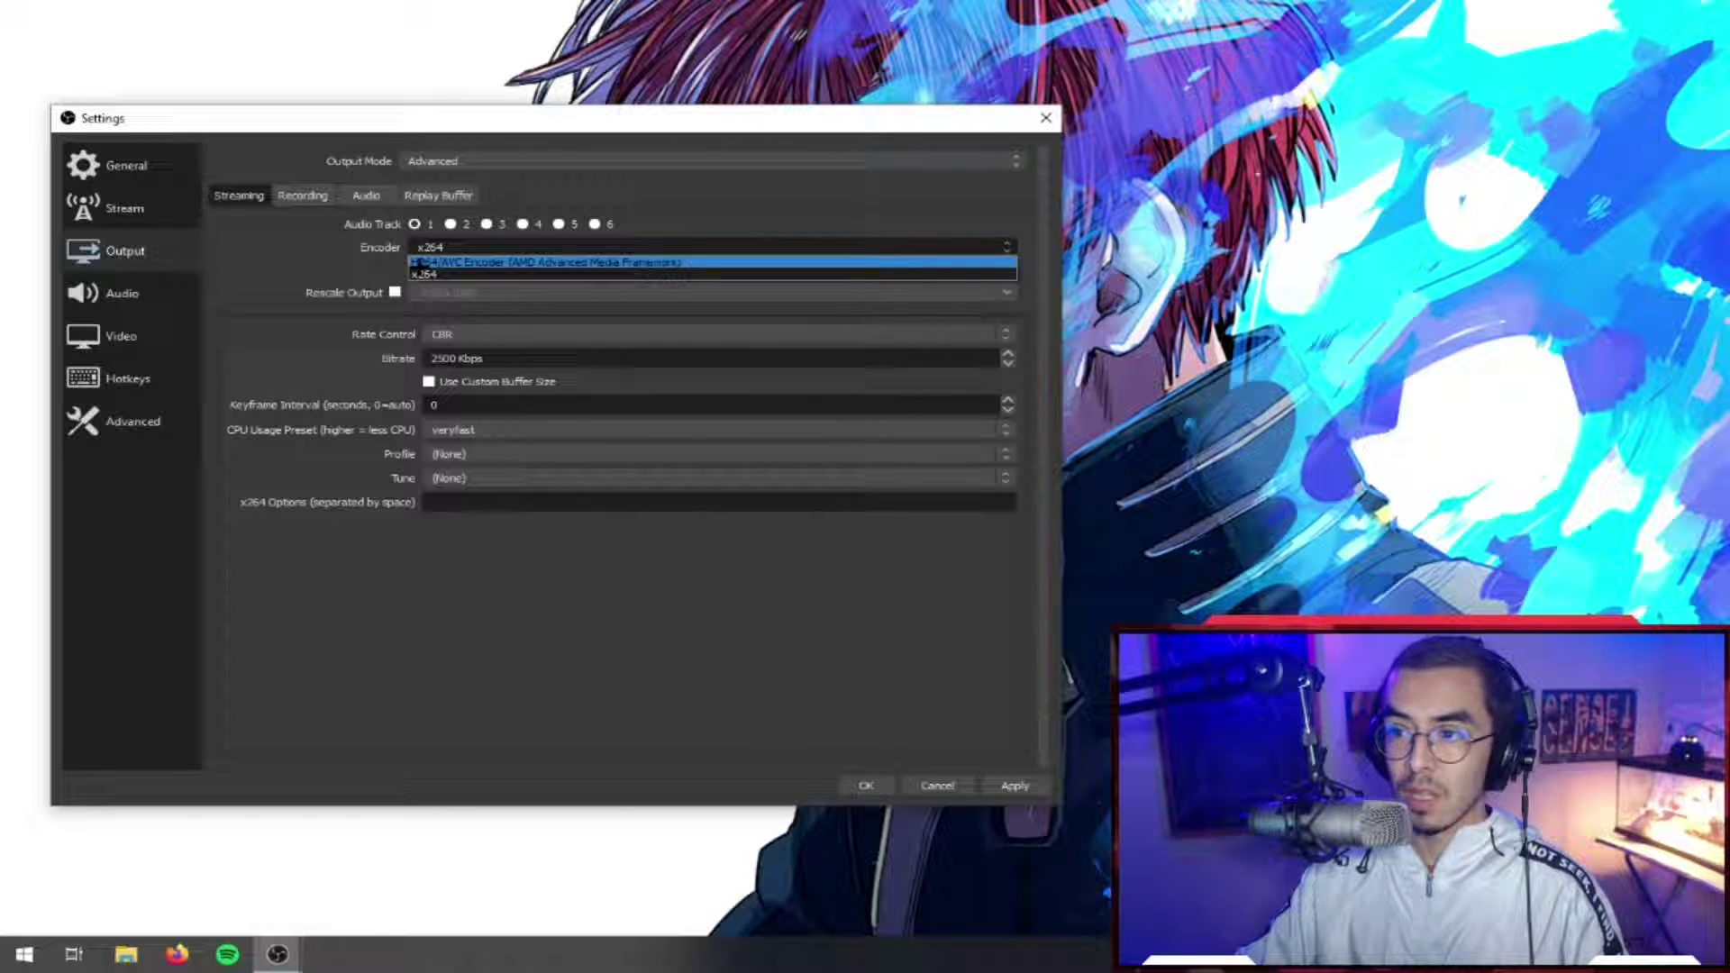
left_click(423, 261)
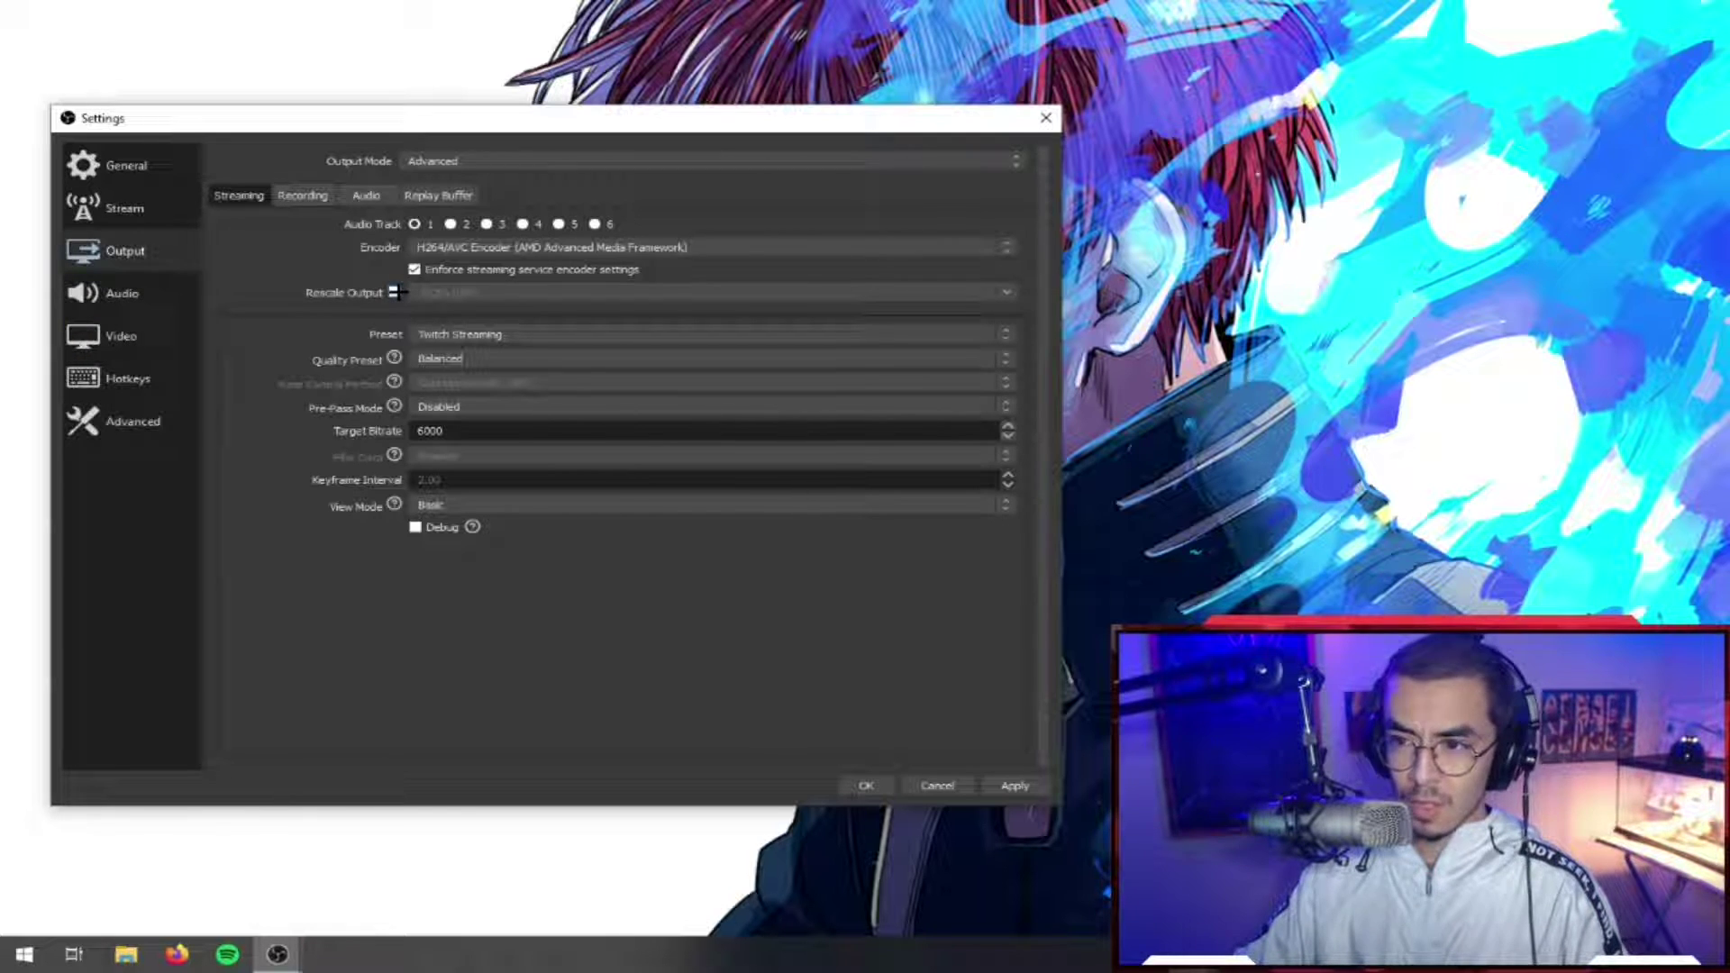
left_click(414, 269)
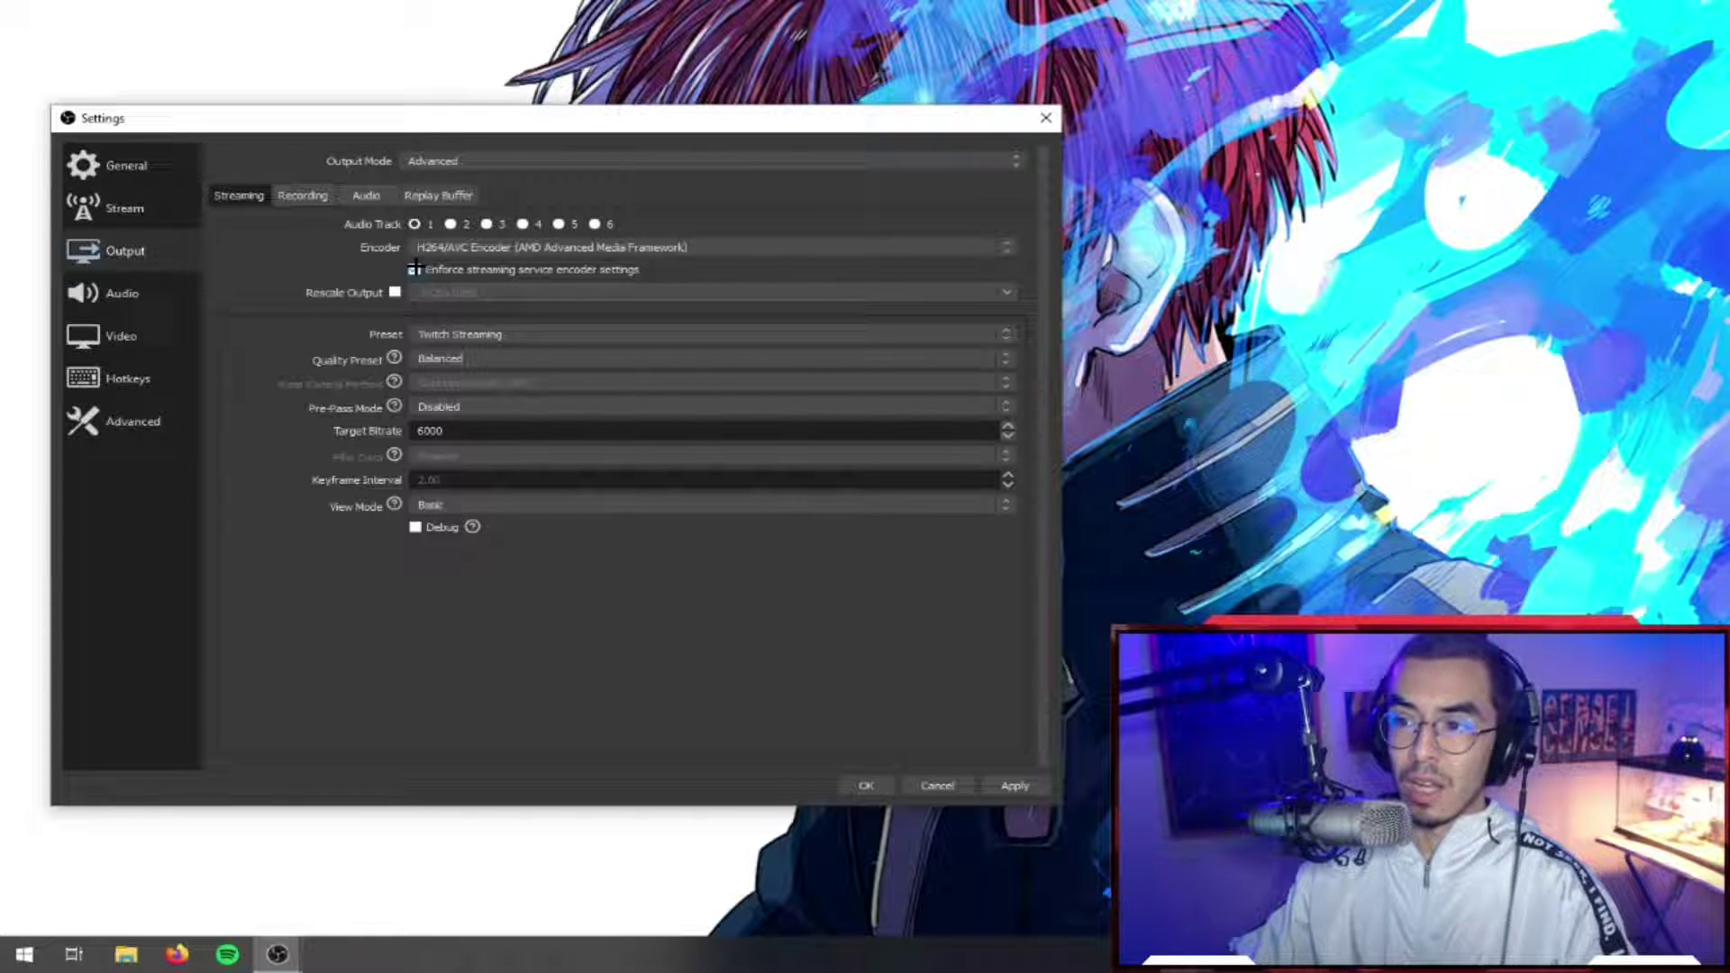
Step: Try other AMD encoder presets, then settle on Twitch Streaming with a 3500 bitrate
left_click(435, 332)
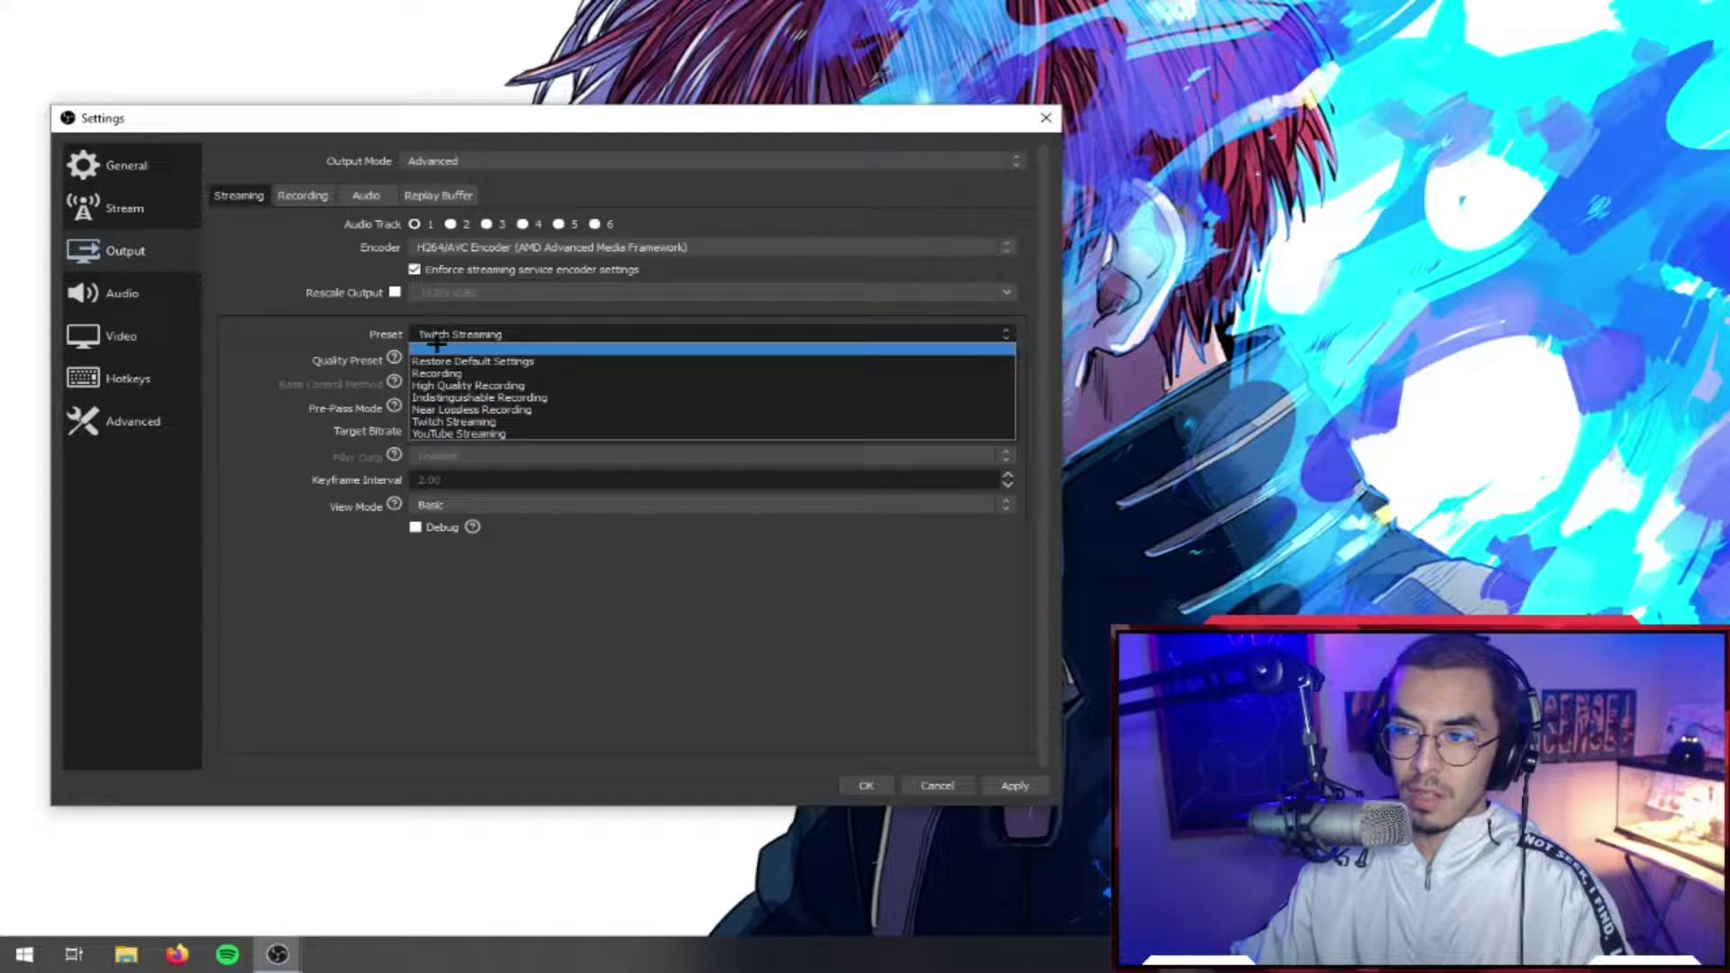
left_click(432, 356)
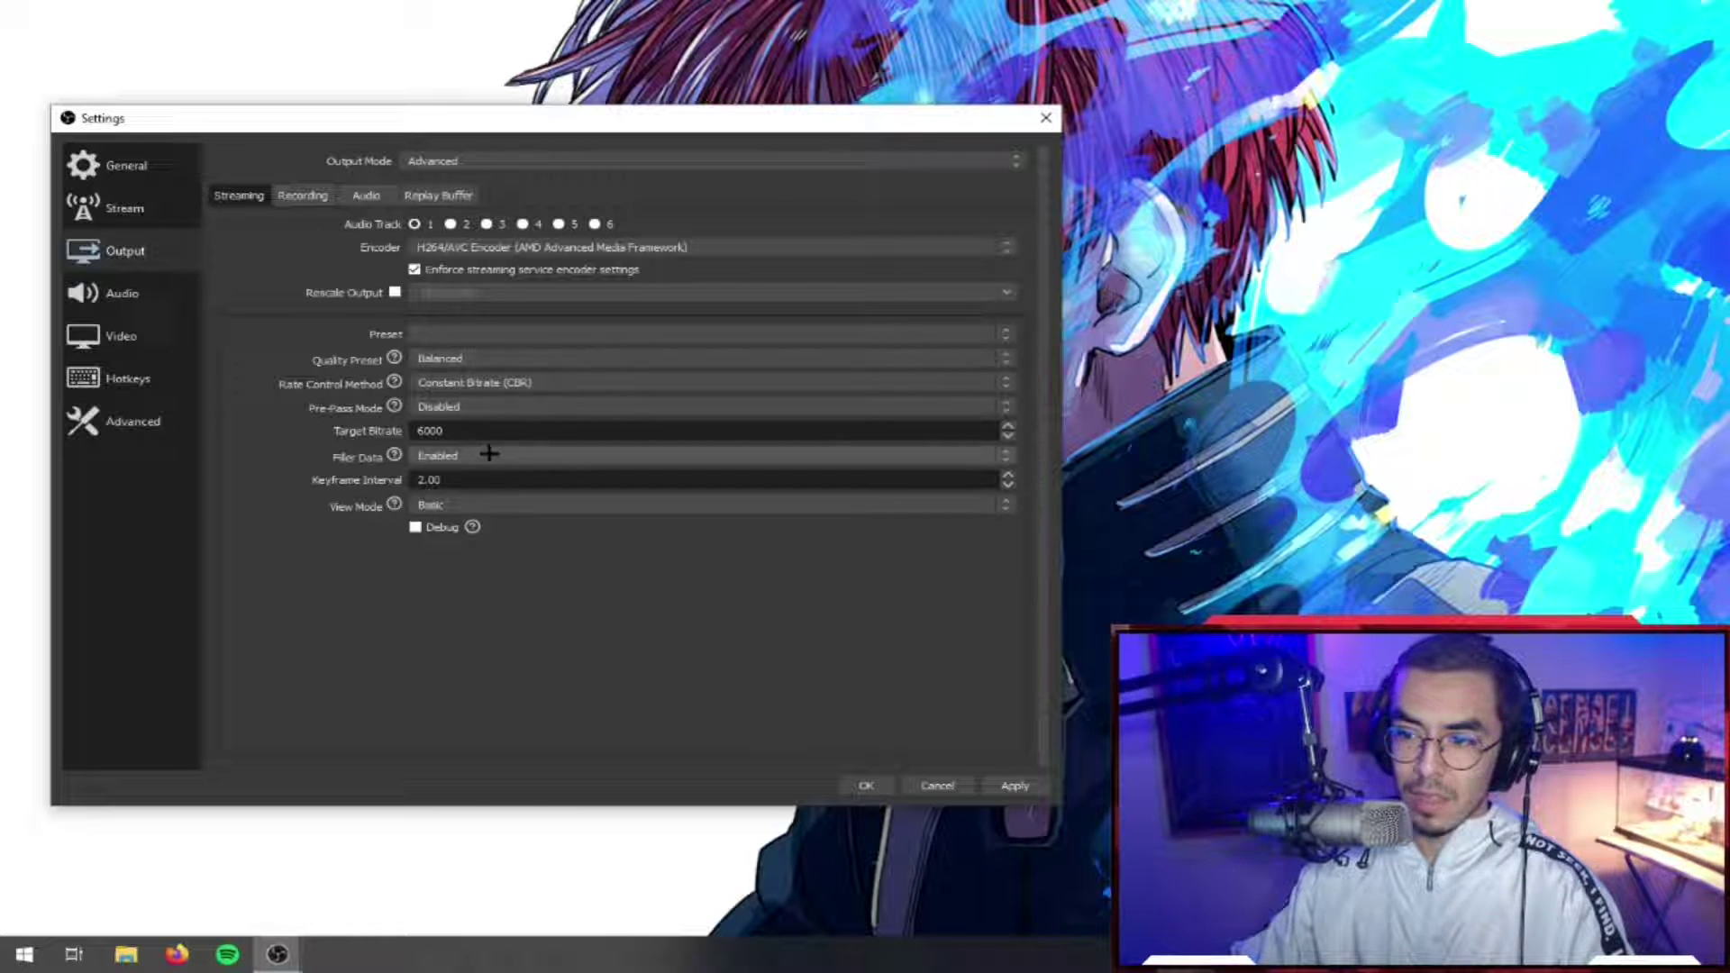
left_click(483, 337)
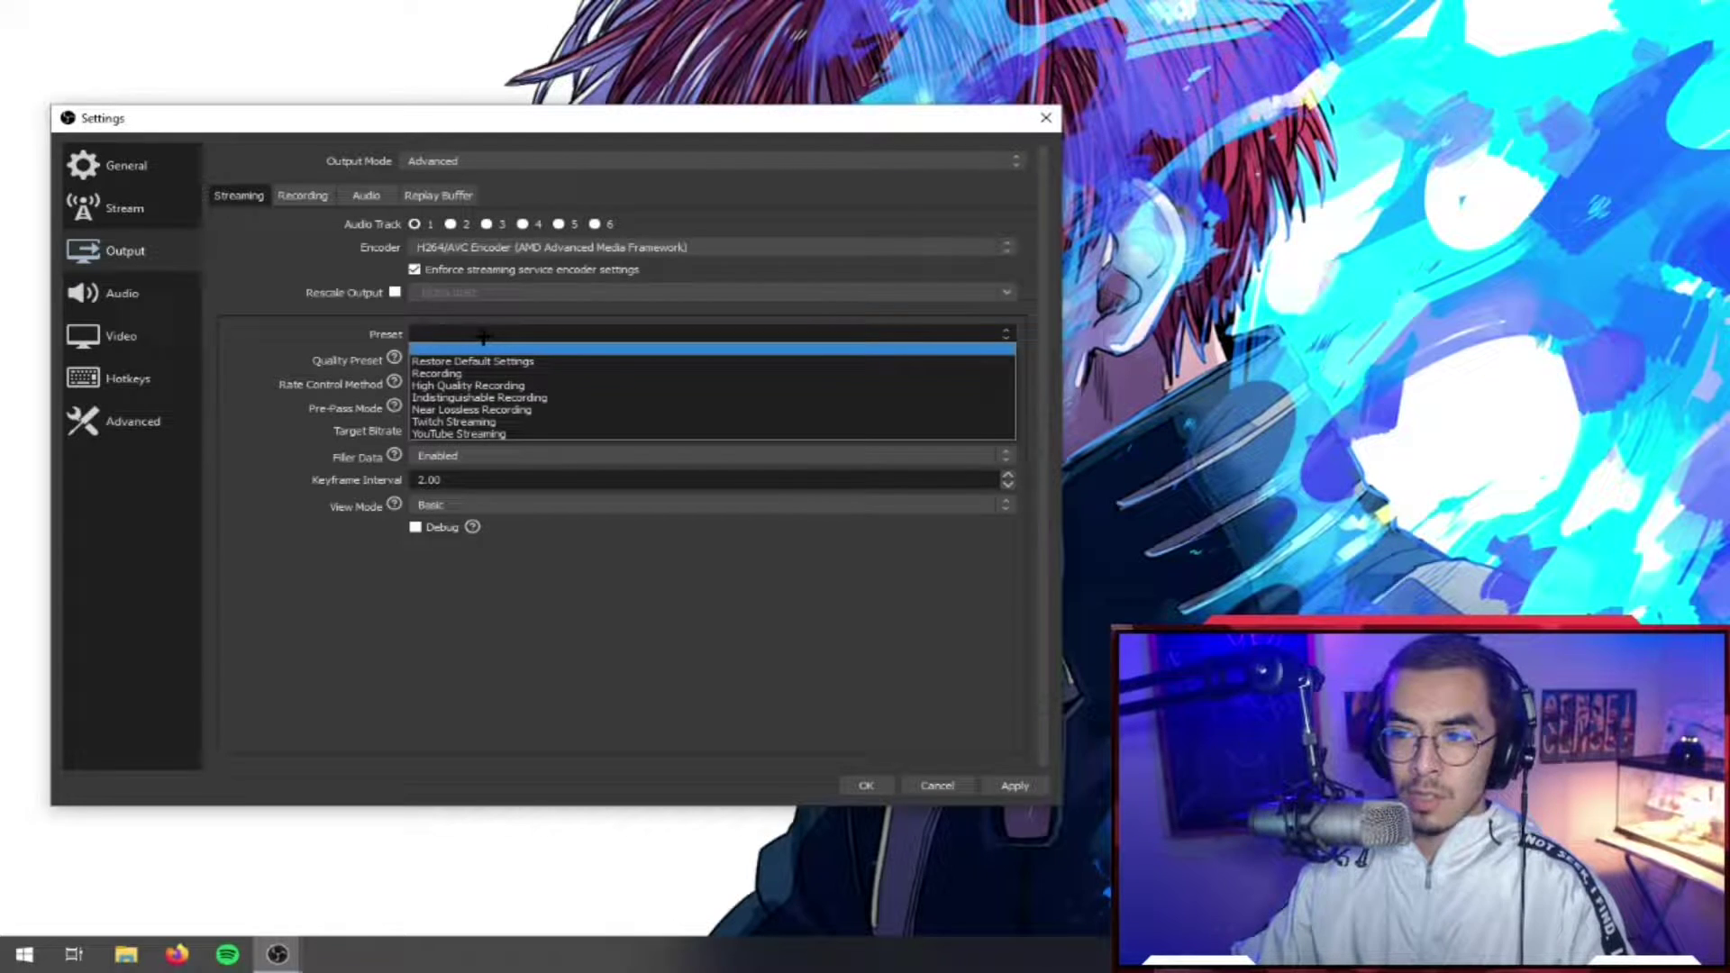
left_click(474, 357)
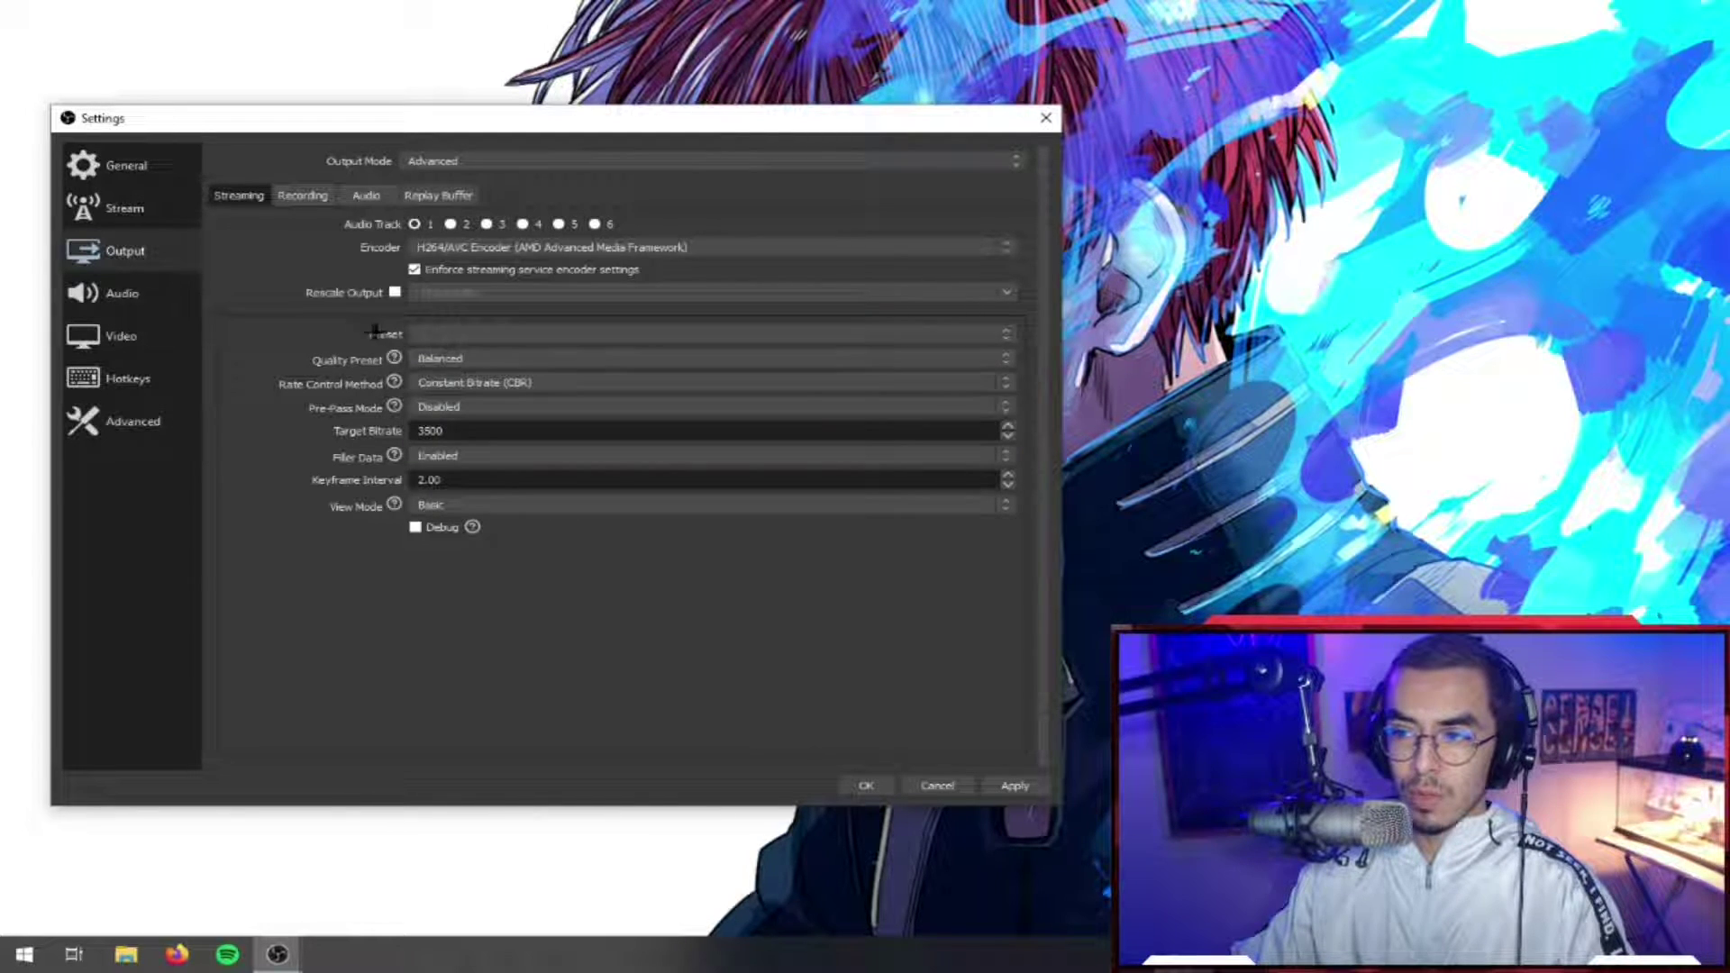
left_click(426, 334)
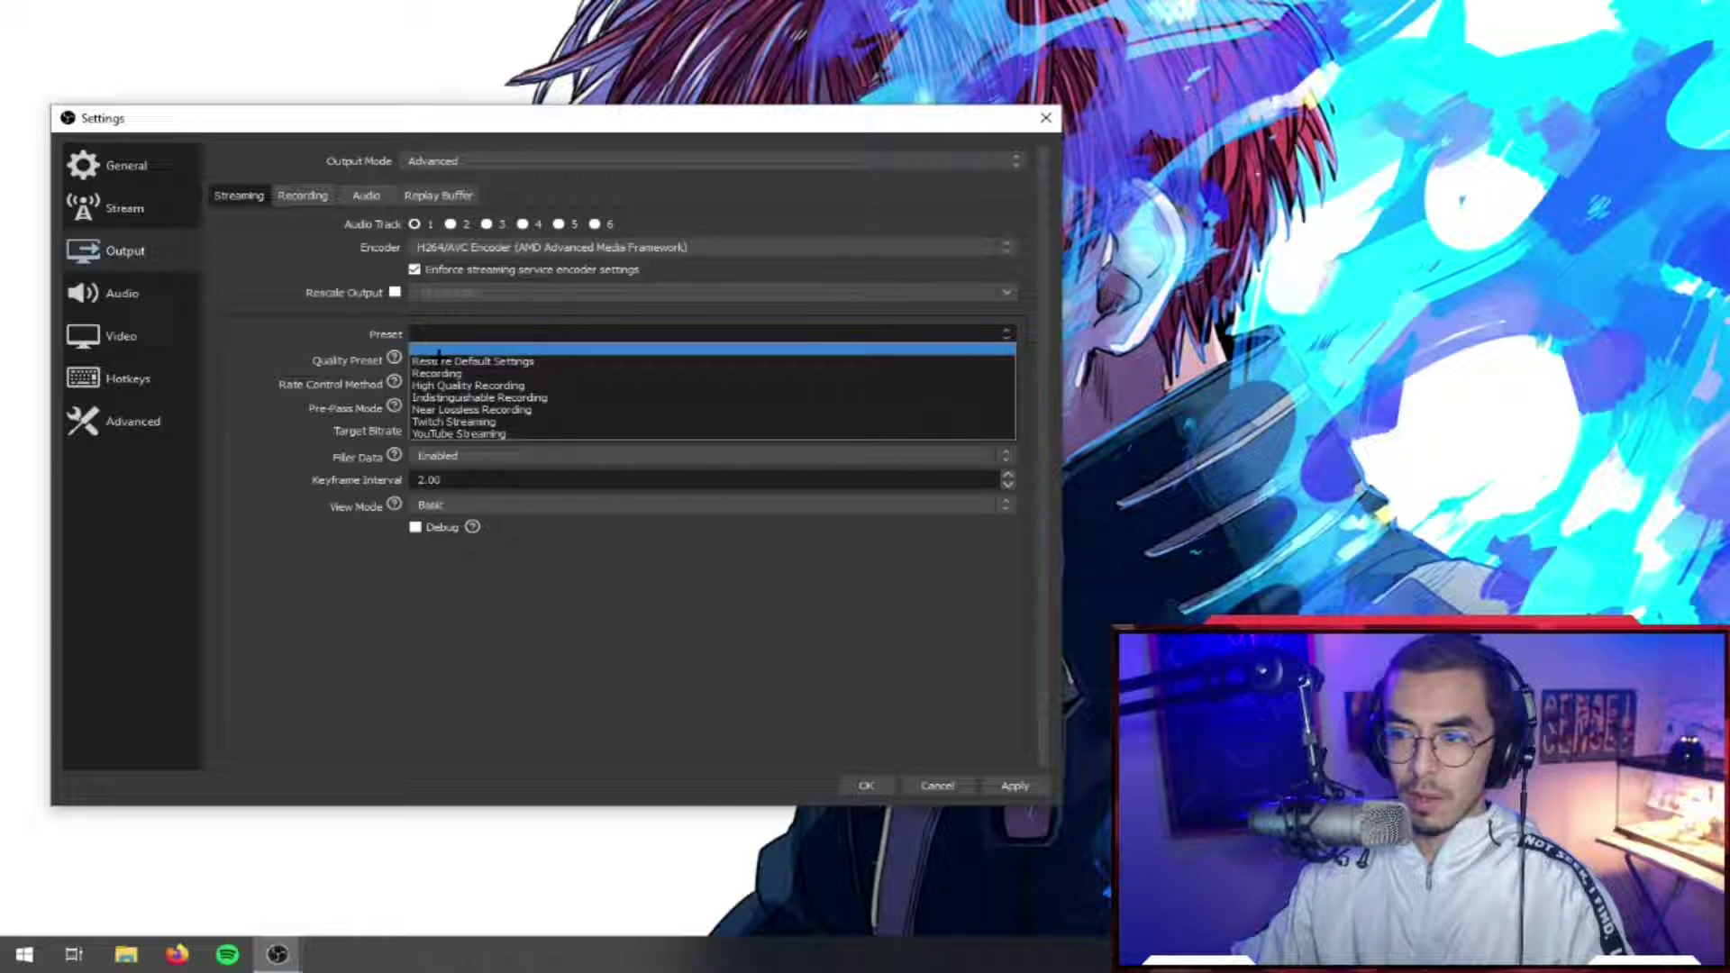
left_click(453, 421)
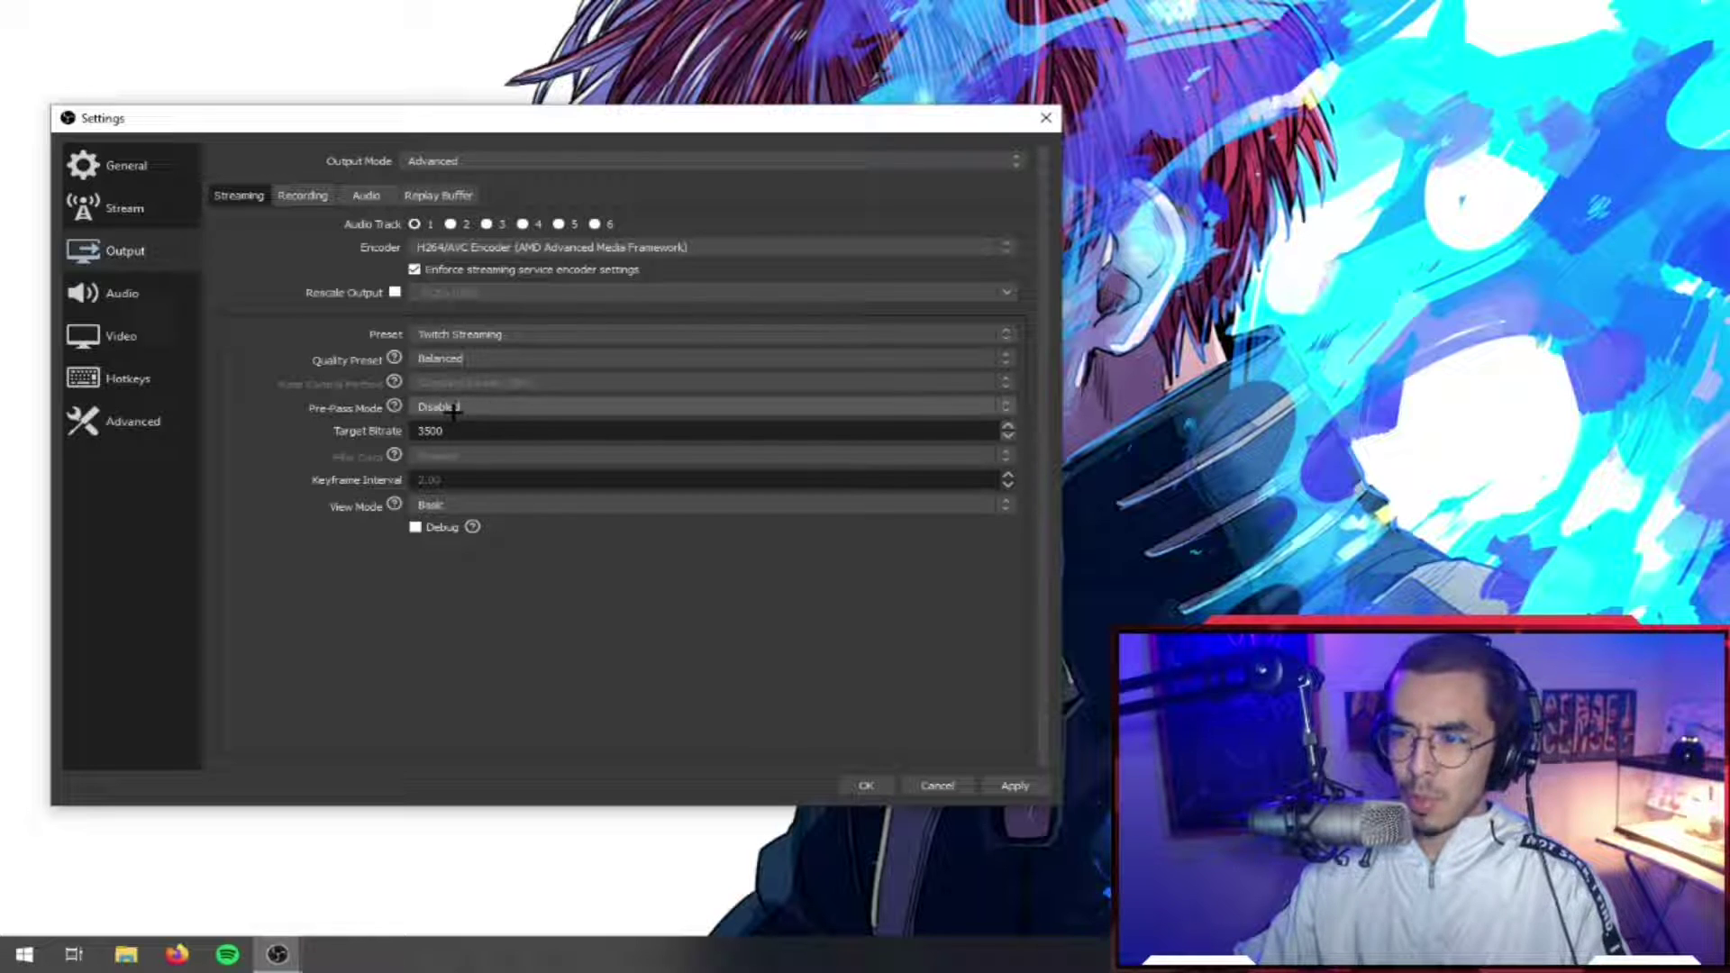
mouse_move(465, 400)
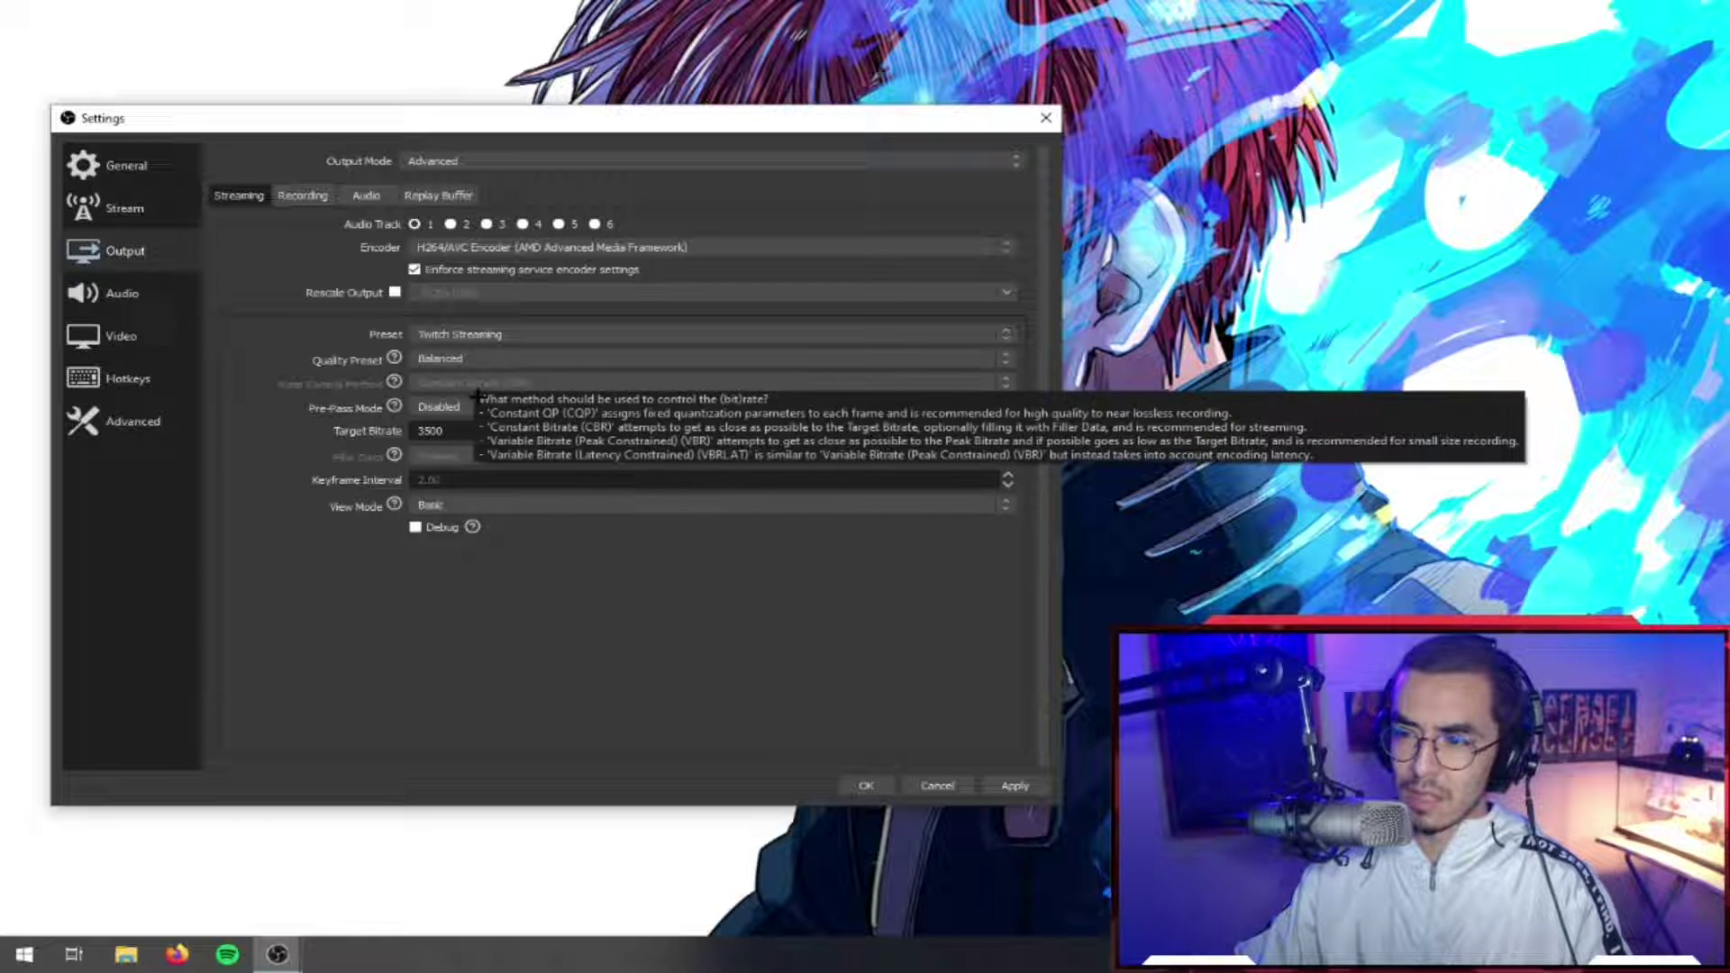
mouse_move(431, 441)
left_click_drag(447, 431, 364, 431)
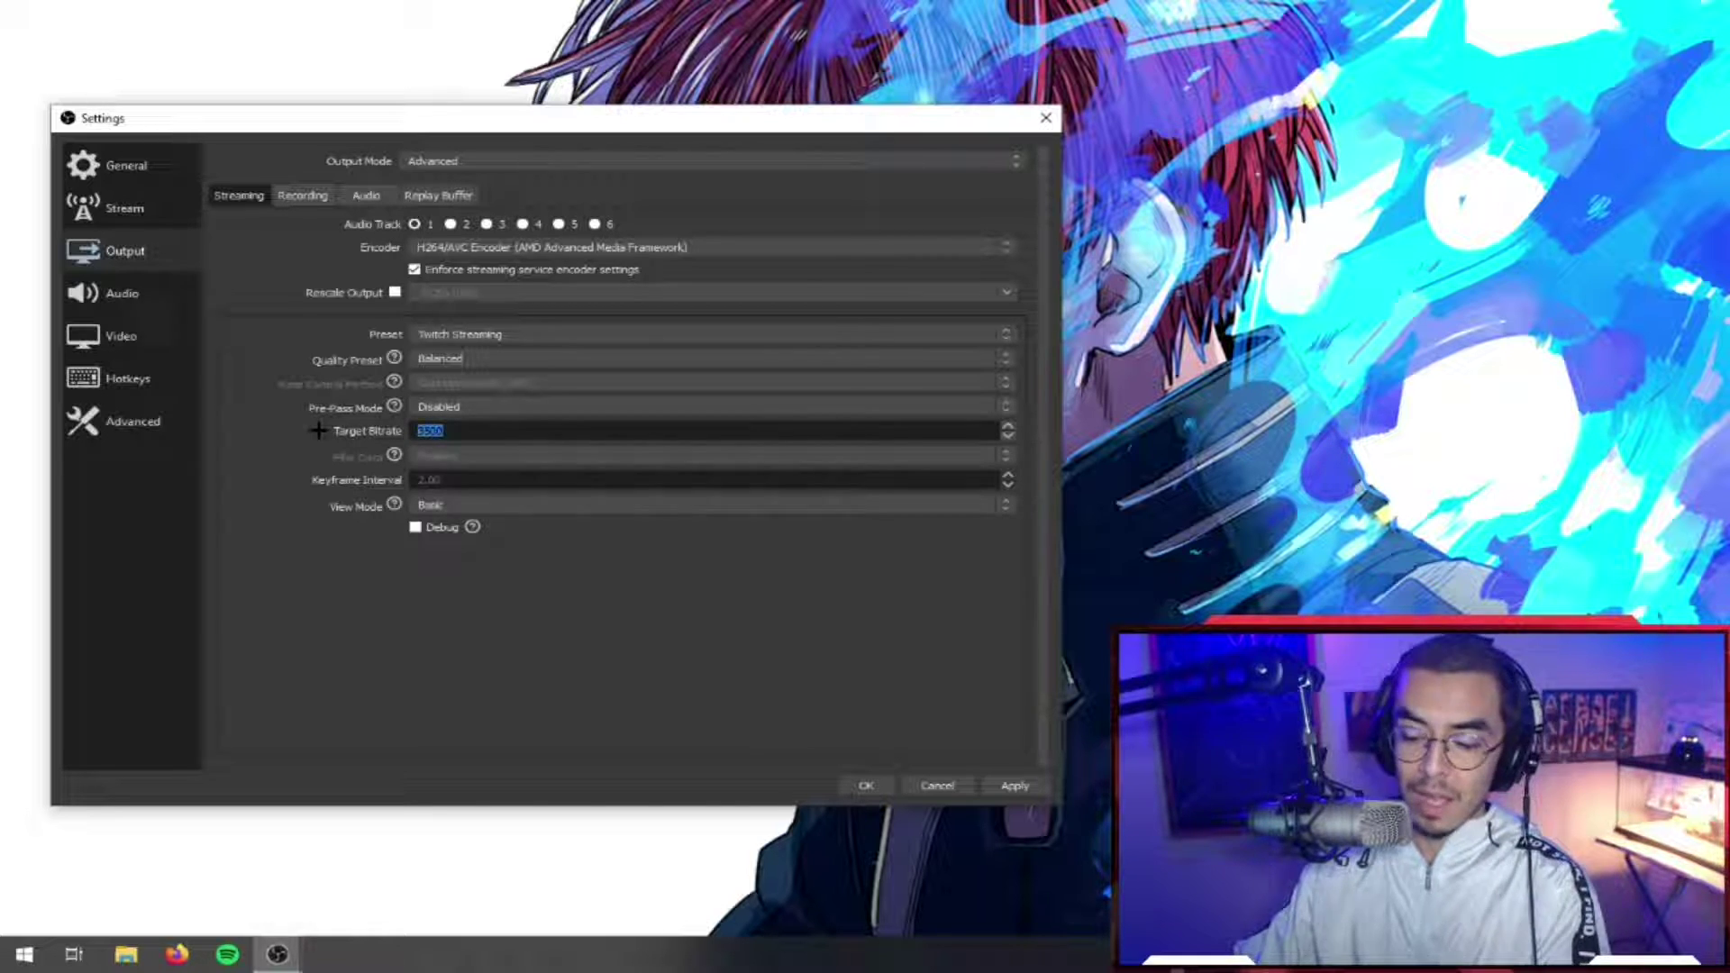
Step: Enter 6000 as the stream's Target Bitrate and select the field's value
type("6000")
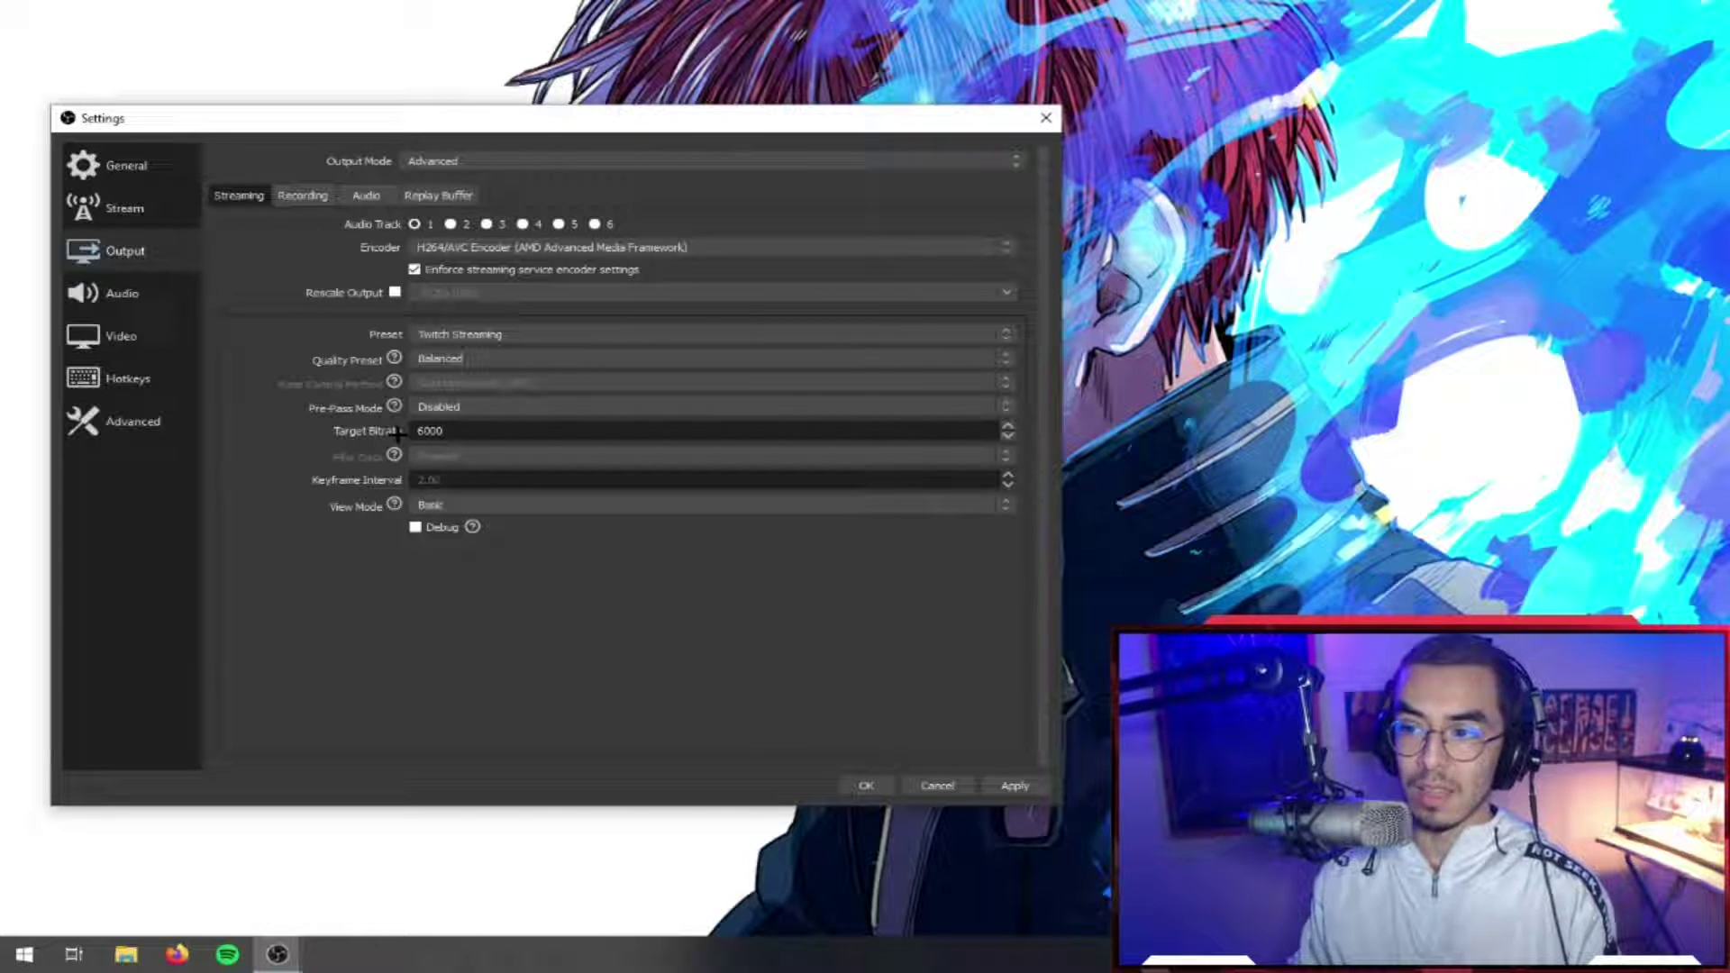
key("ctrl+a")
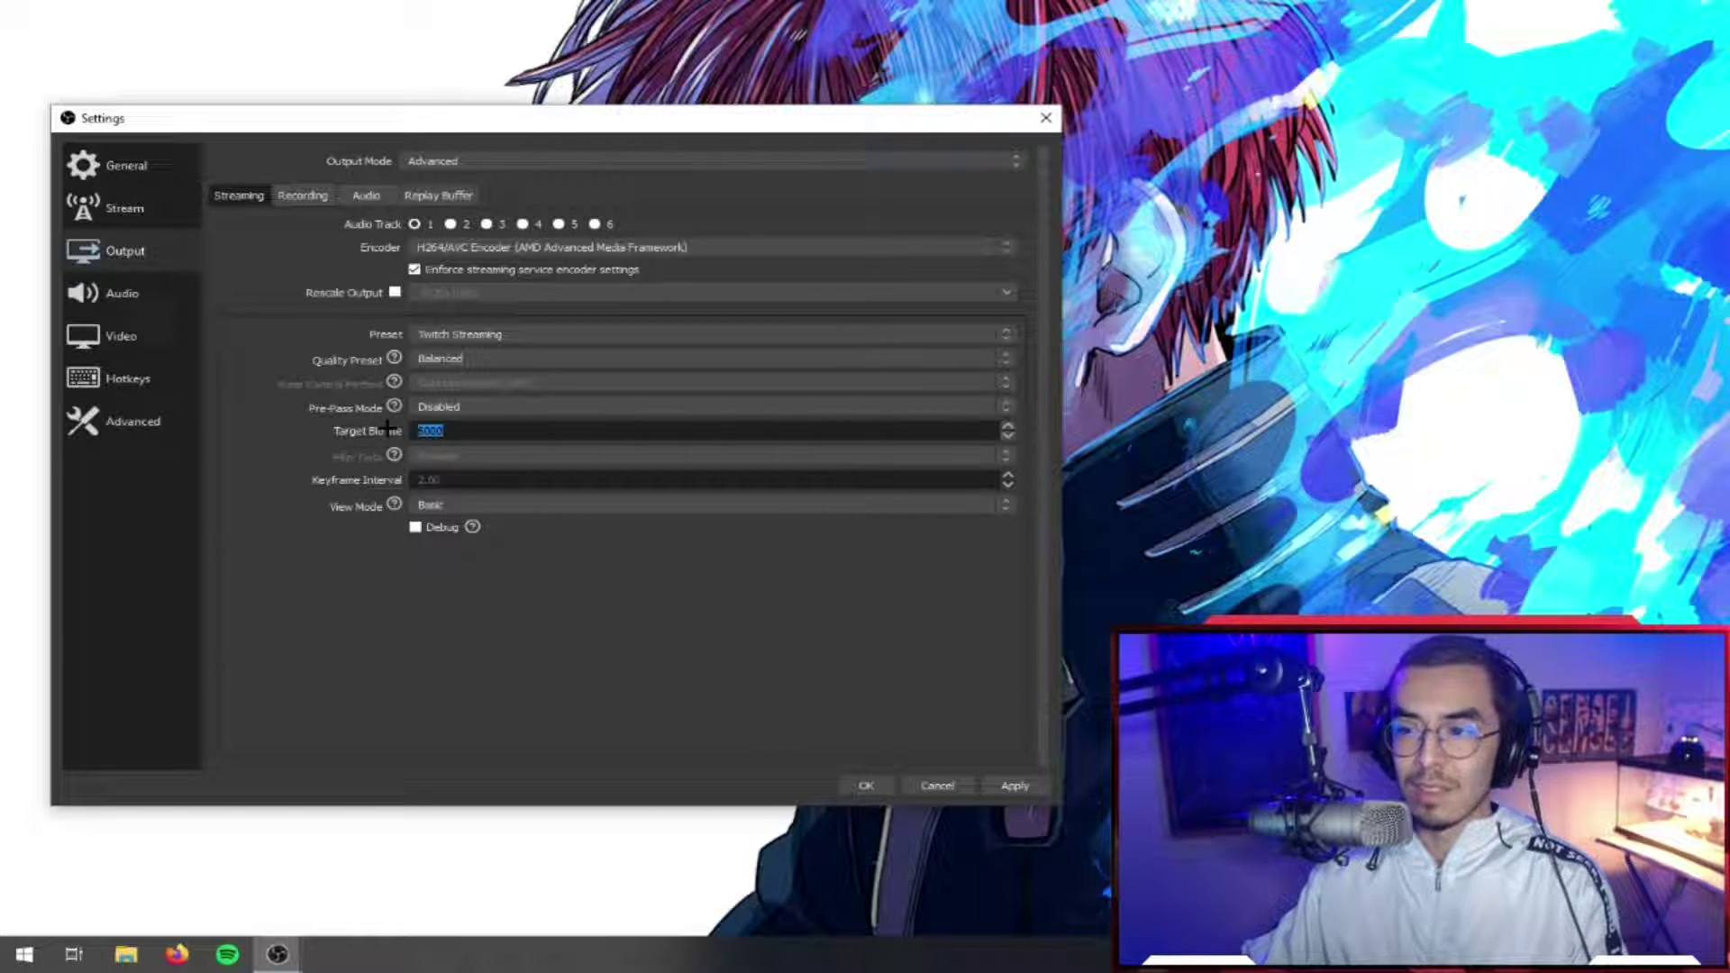
Step: Try stream target bitrates of 3500, 4000 and 5000 in the AMD encoder
left_click(303, 431)
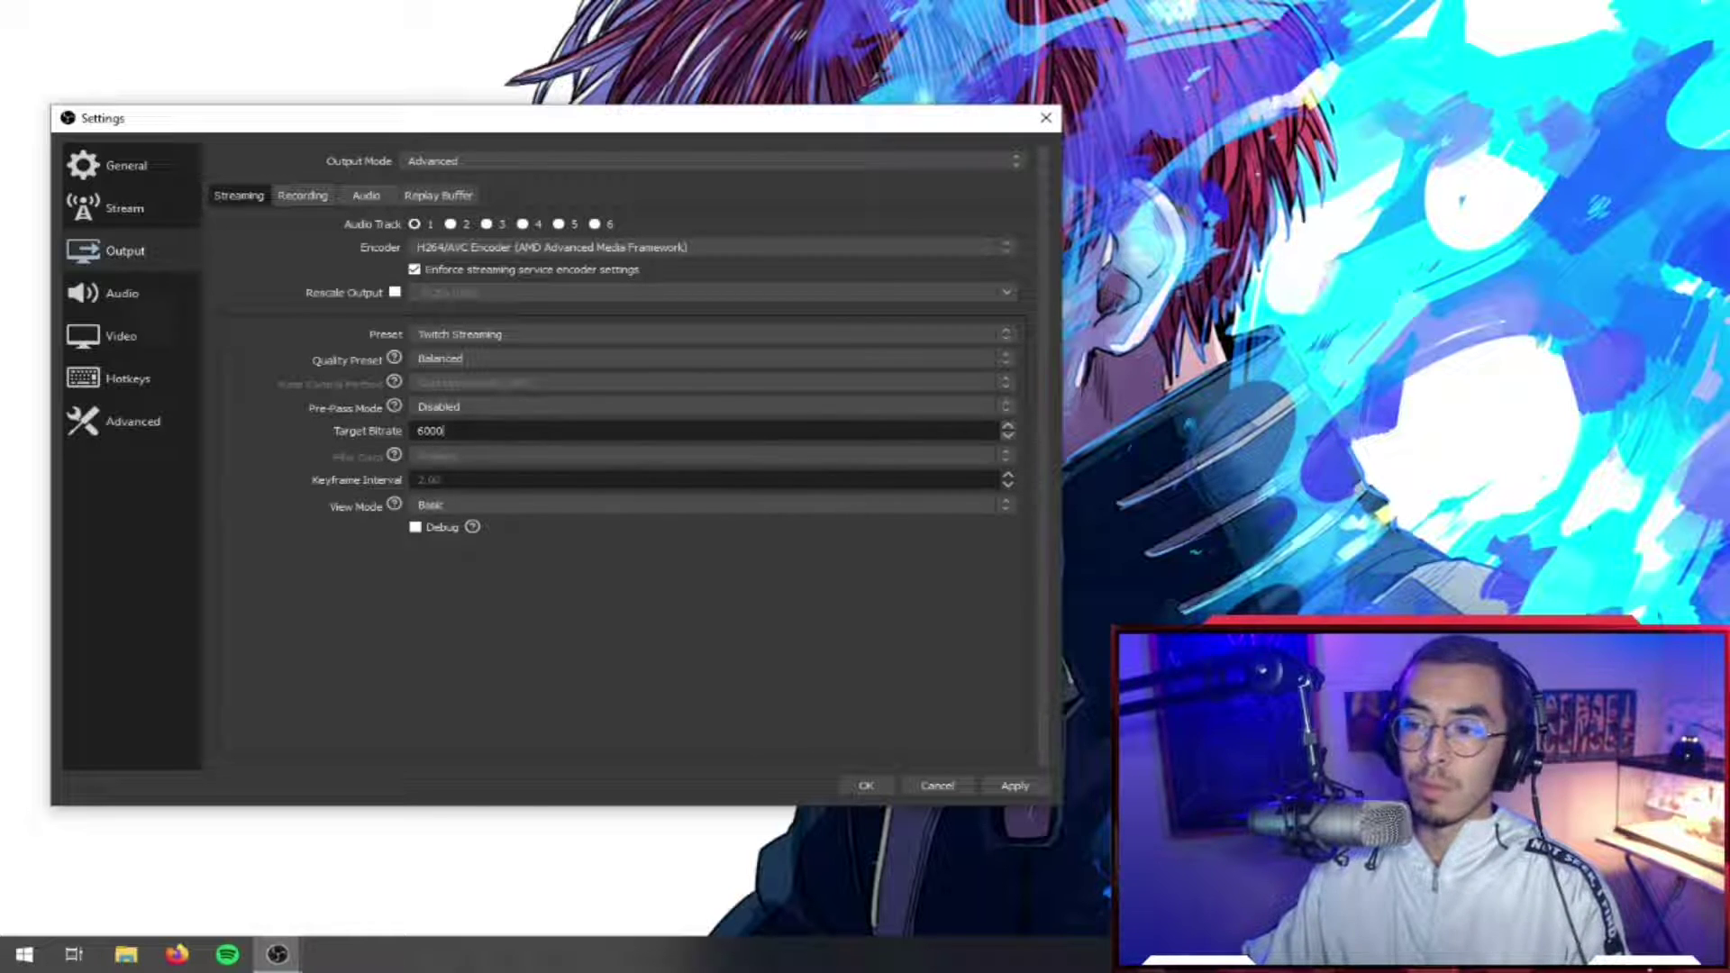
left_click_drag(451, 430, 351, 430)
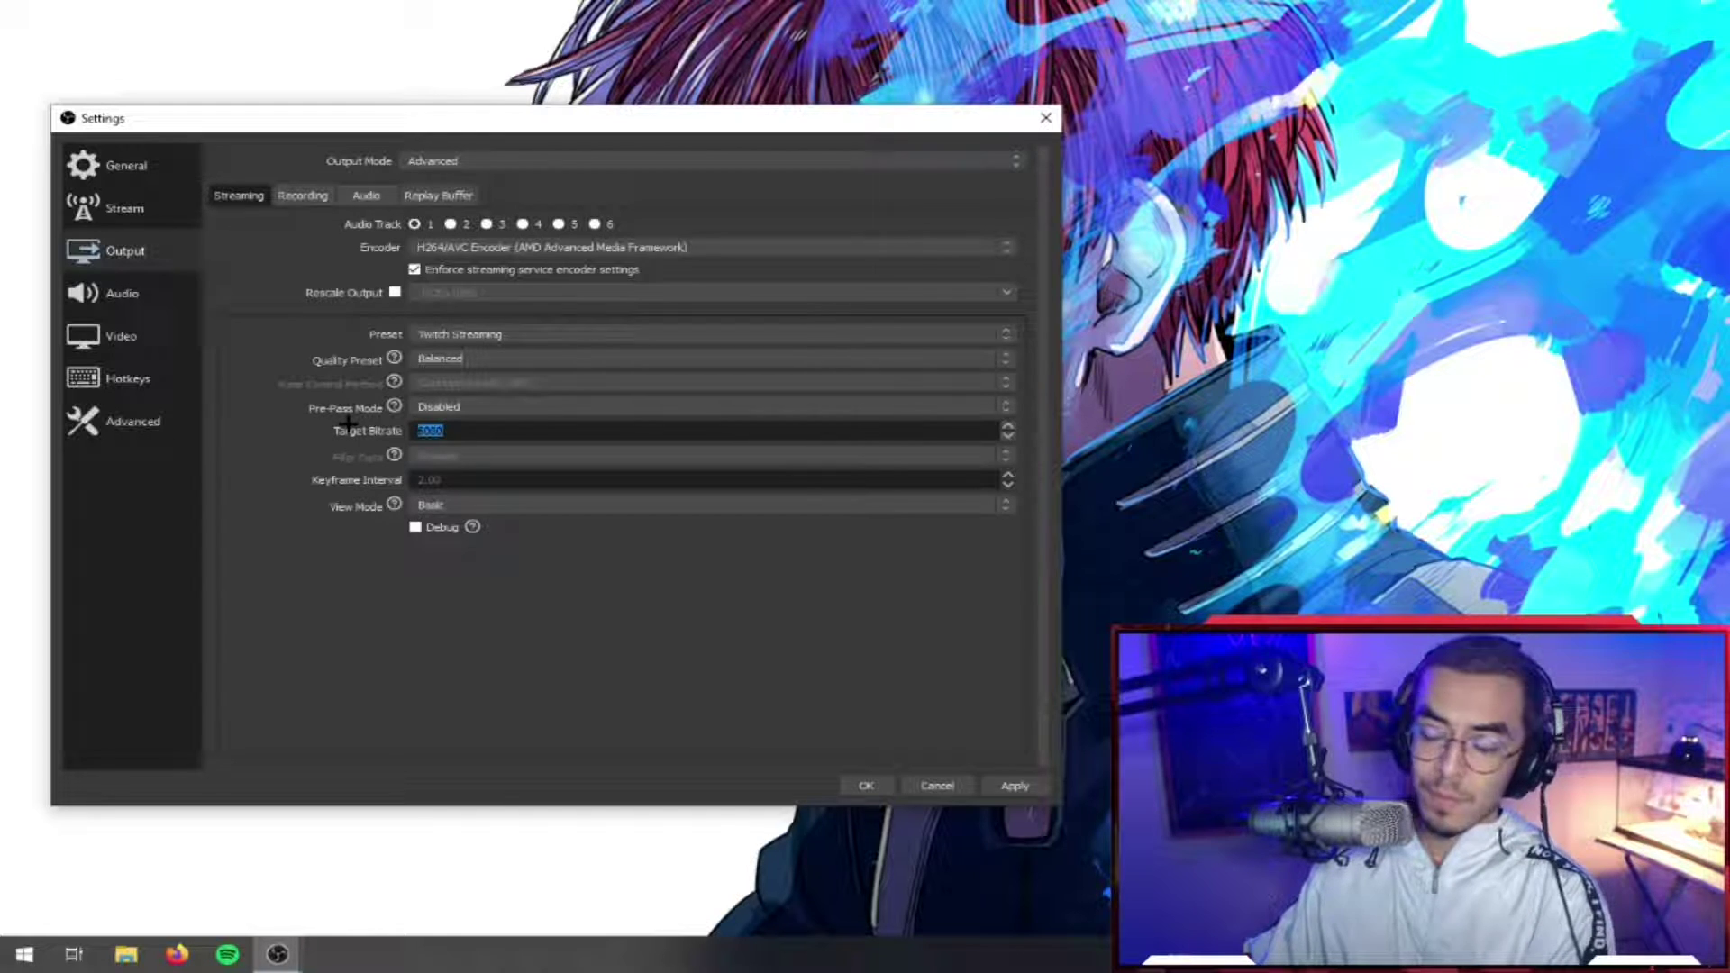
type("3500")
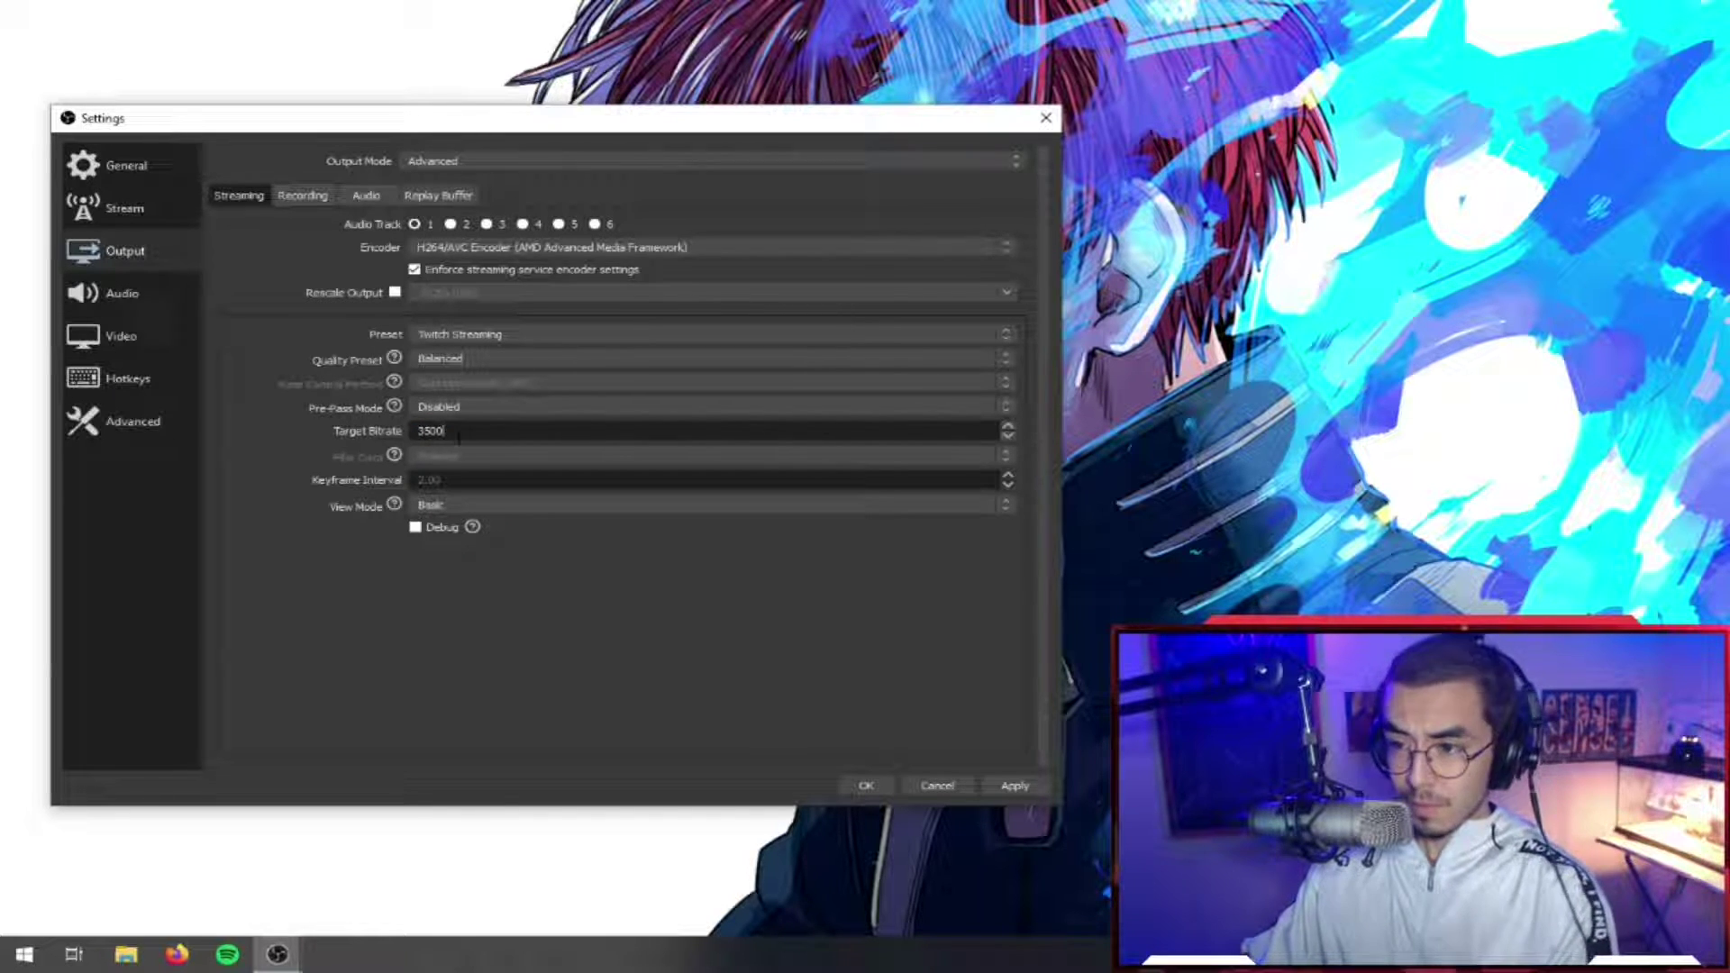
left_click_drag(455, 431, 356, 430)
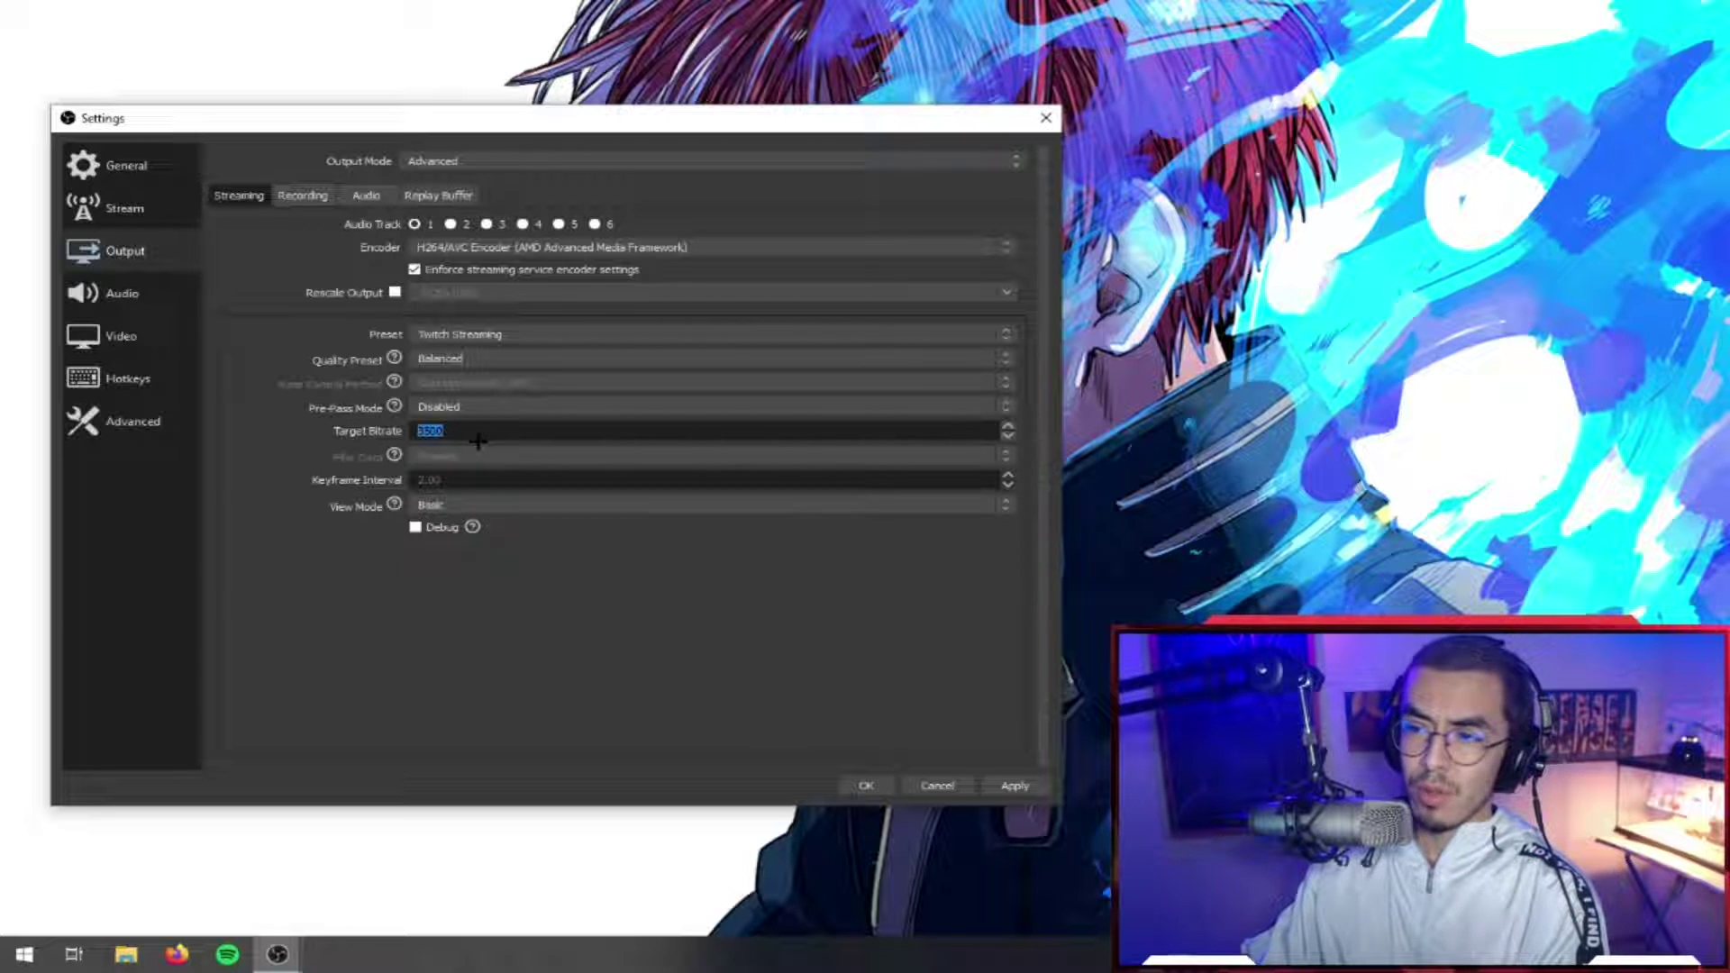
type("4000")
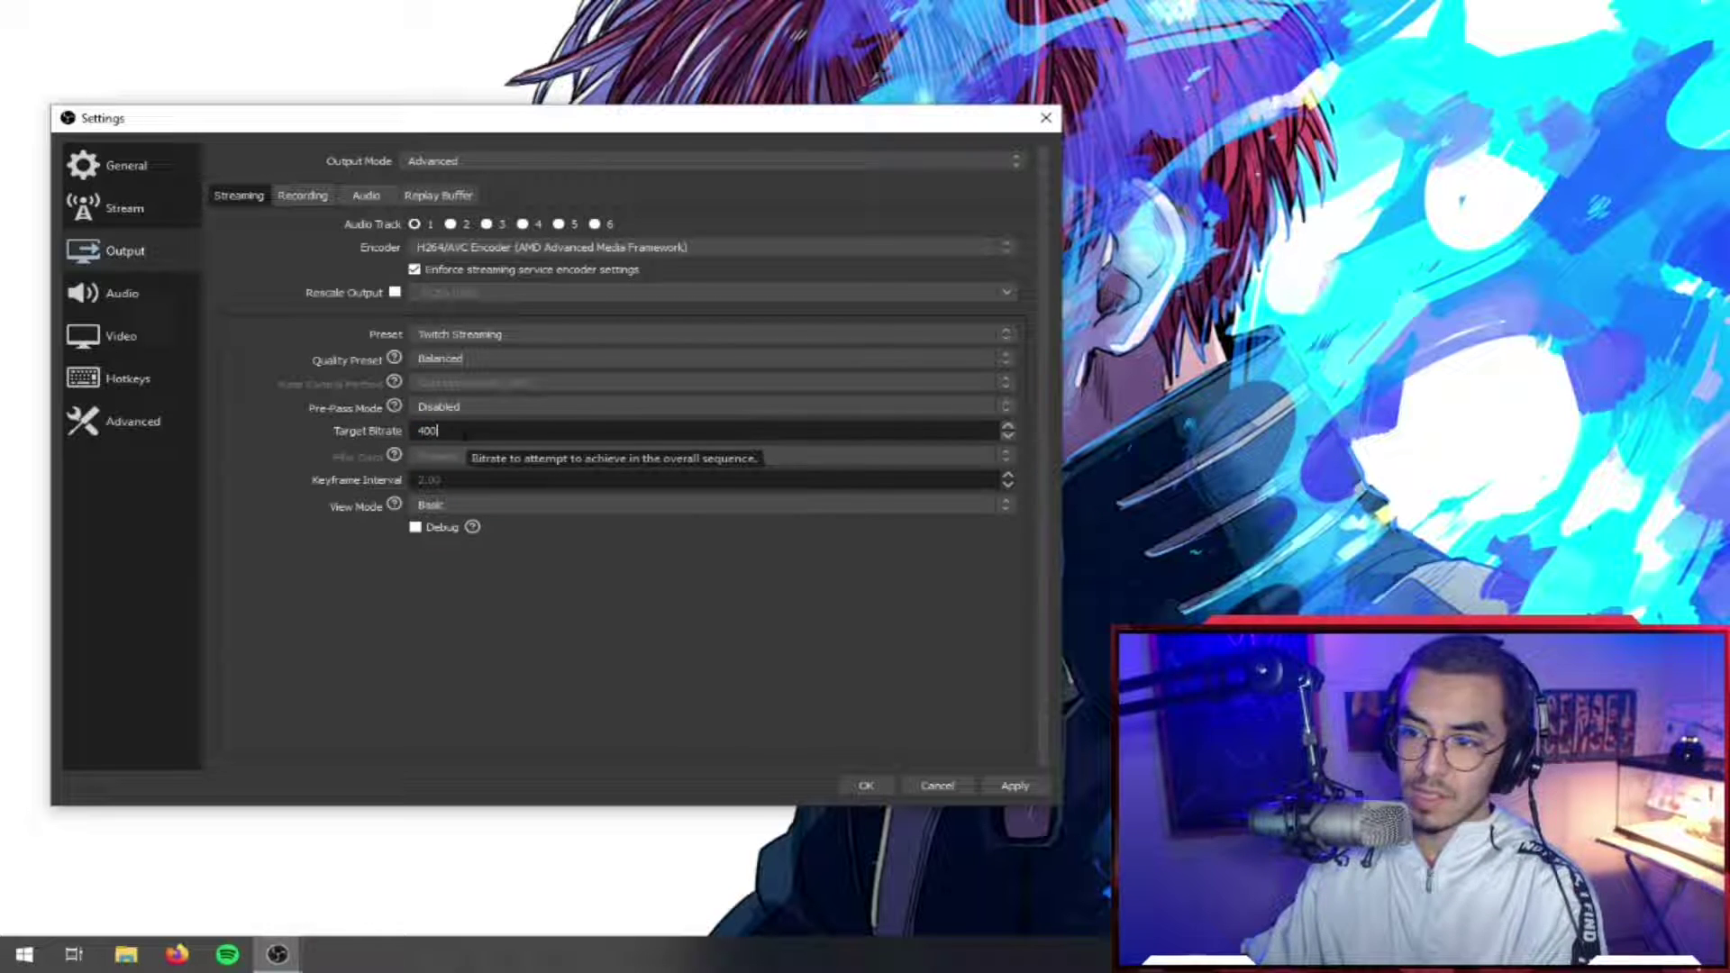
double_click(432, 431)
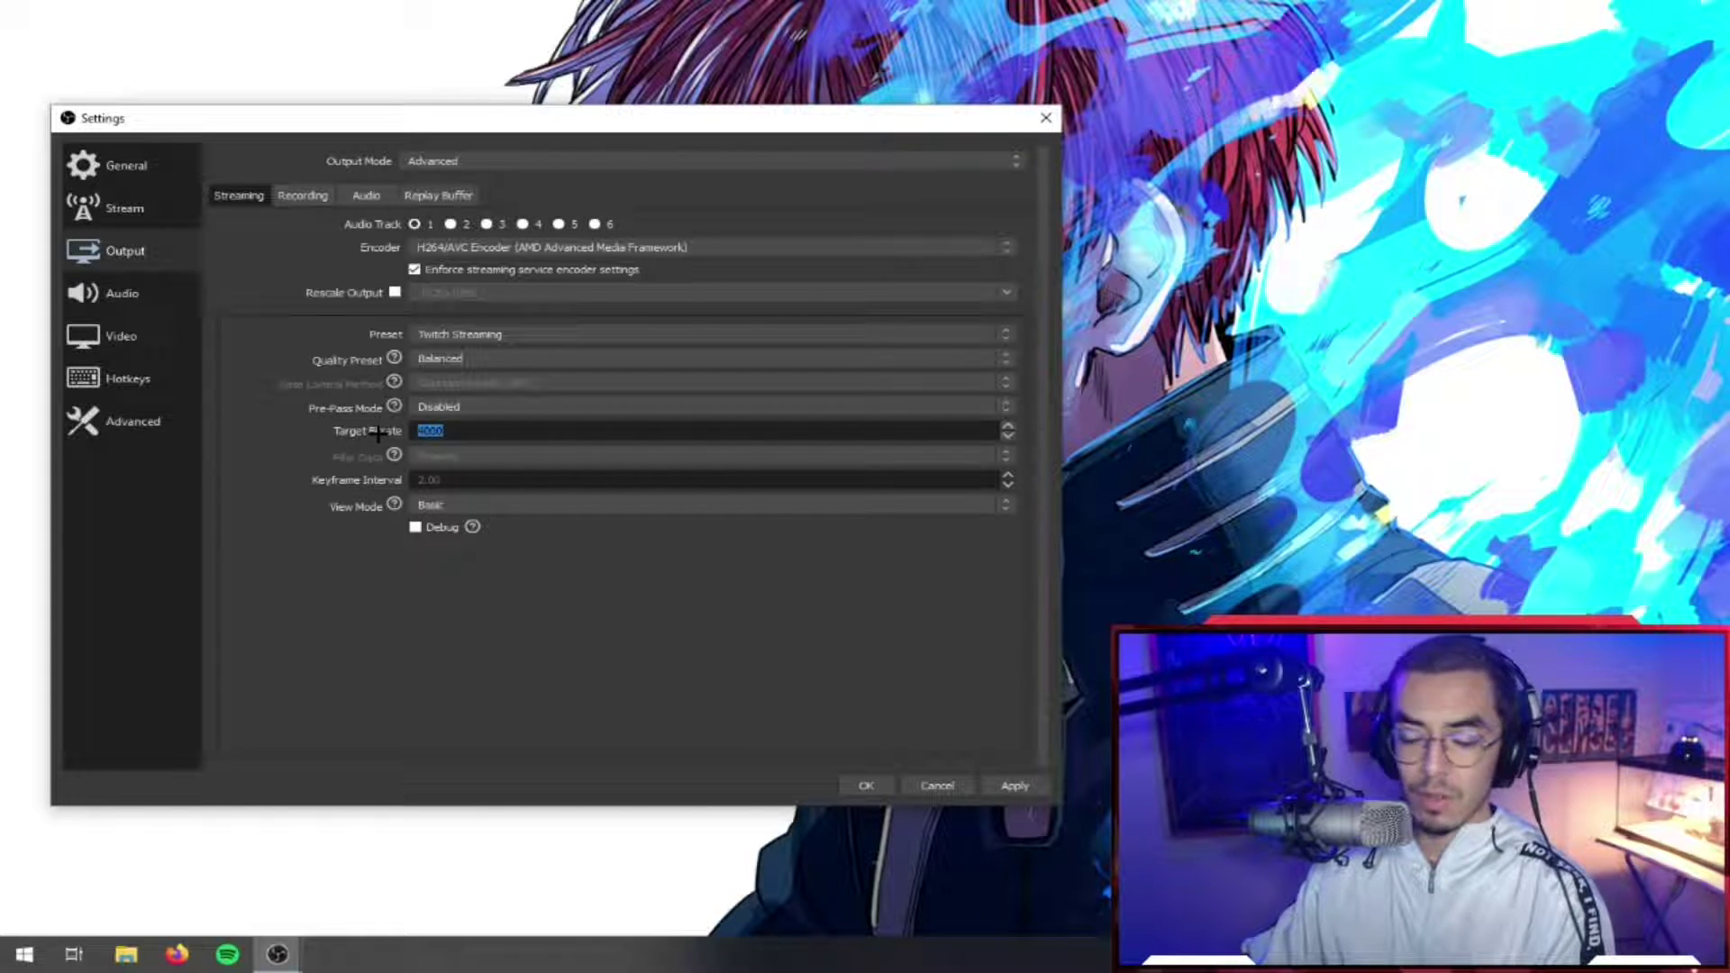
type("5000")
Step: Set the stream target bitrate to 6000, apply it, and view the Recording output settings
double_click(433, 431)
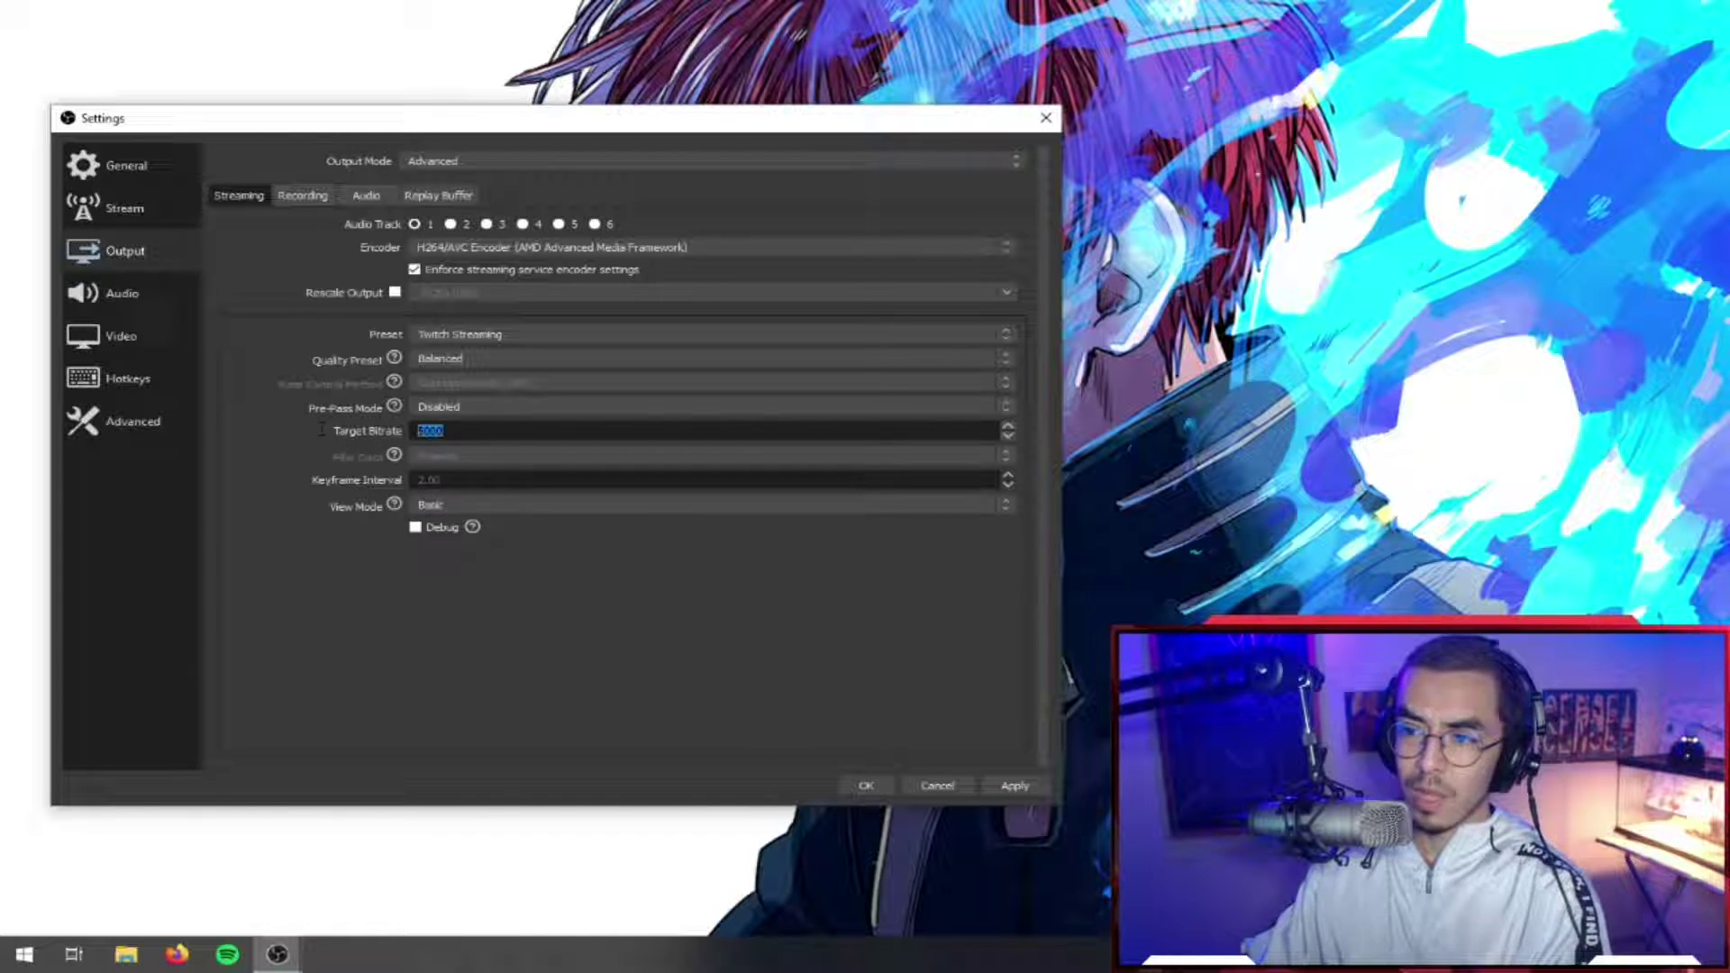
type("600")
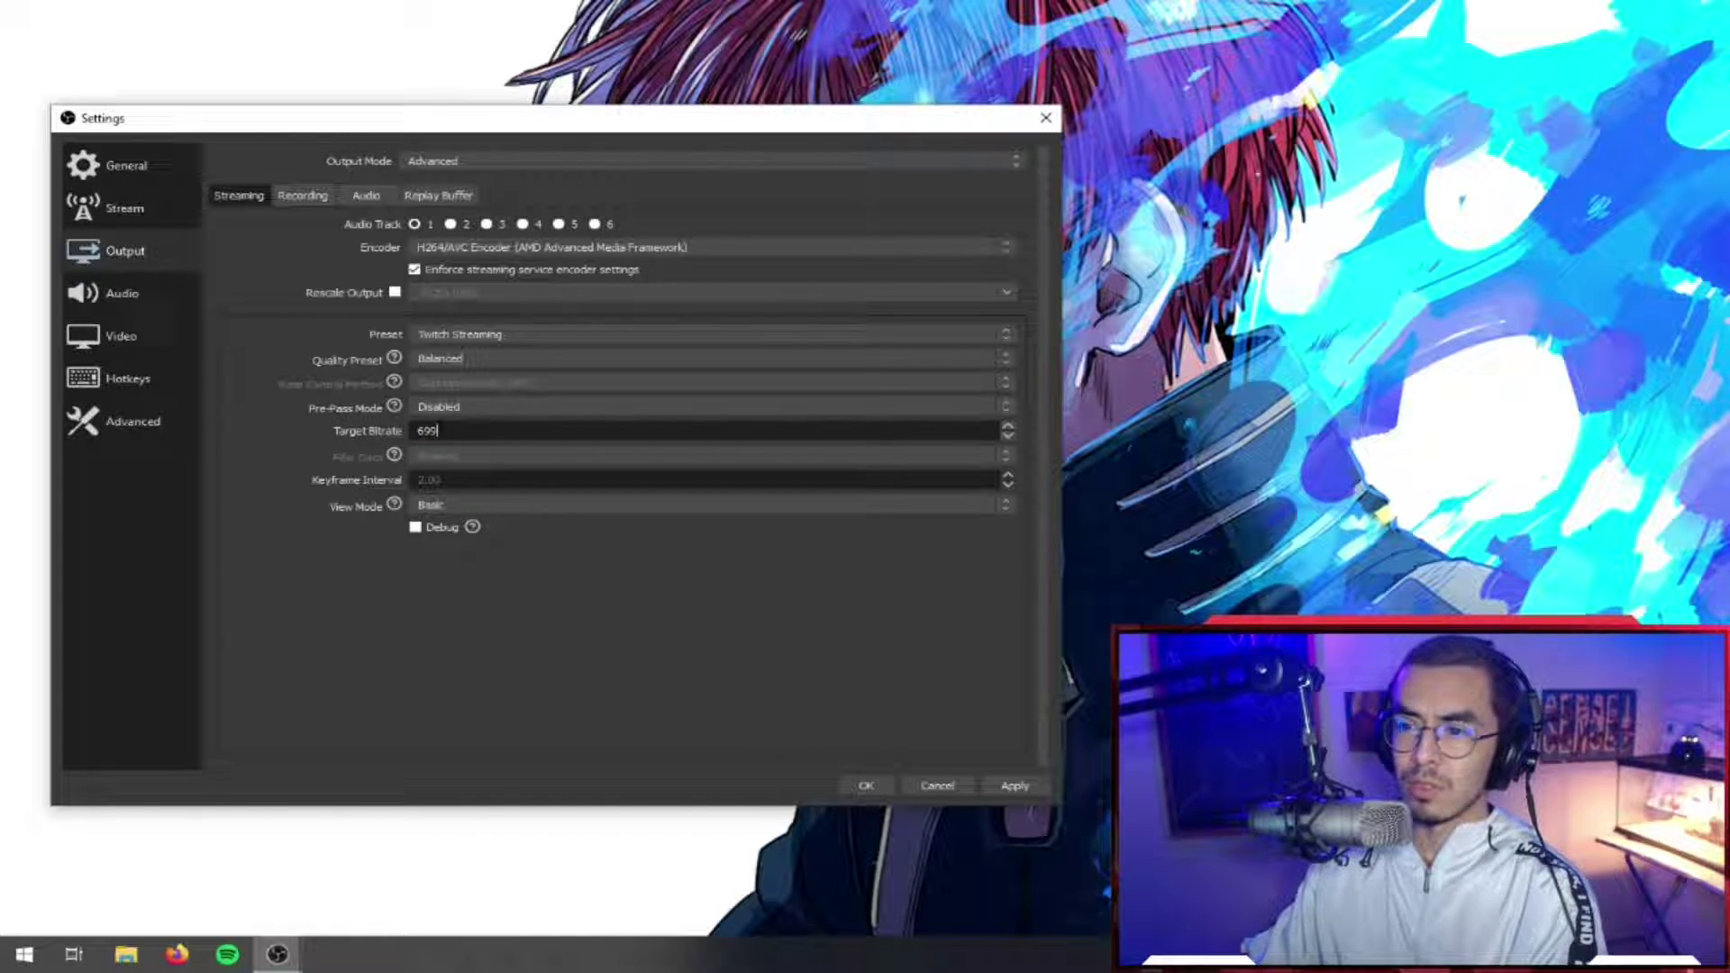
double_click(415, 430)
type("6000")
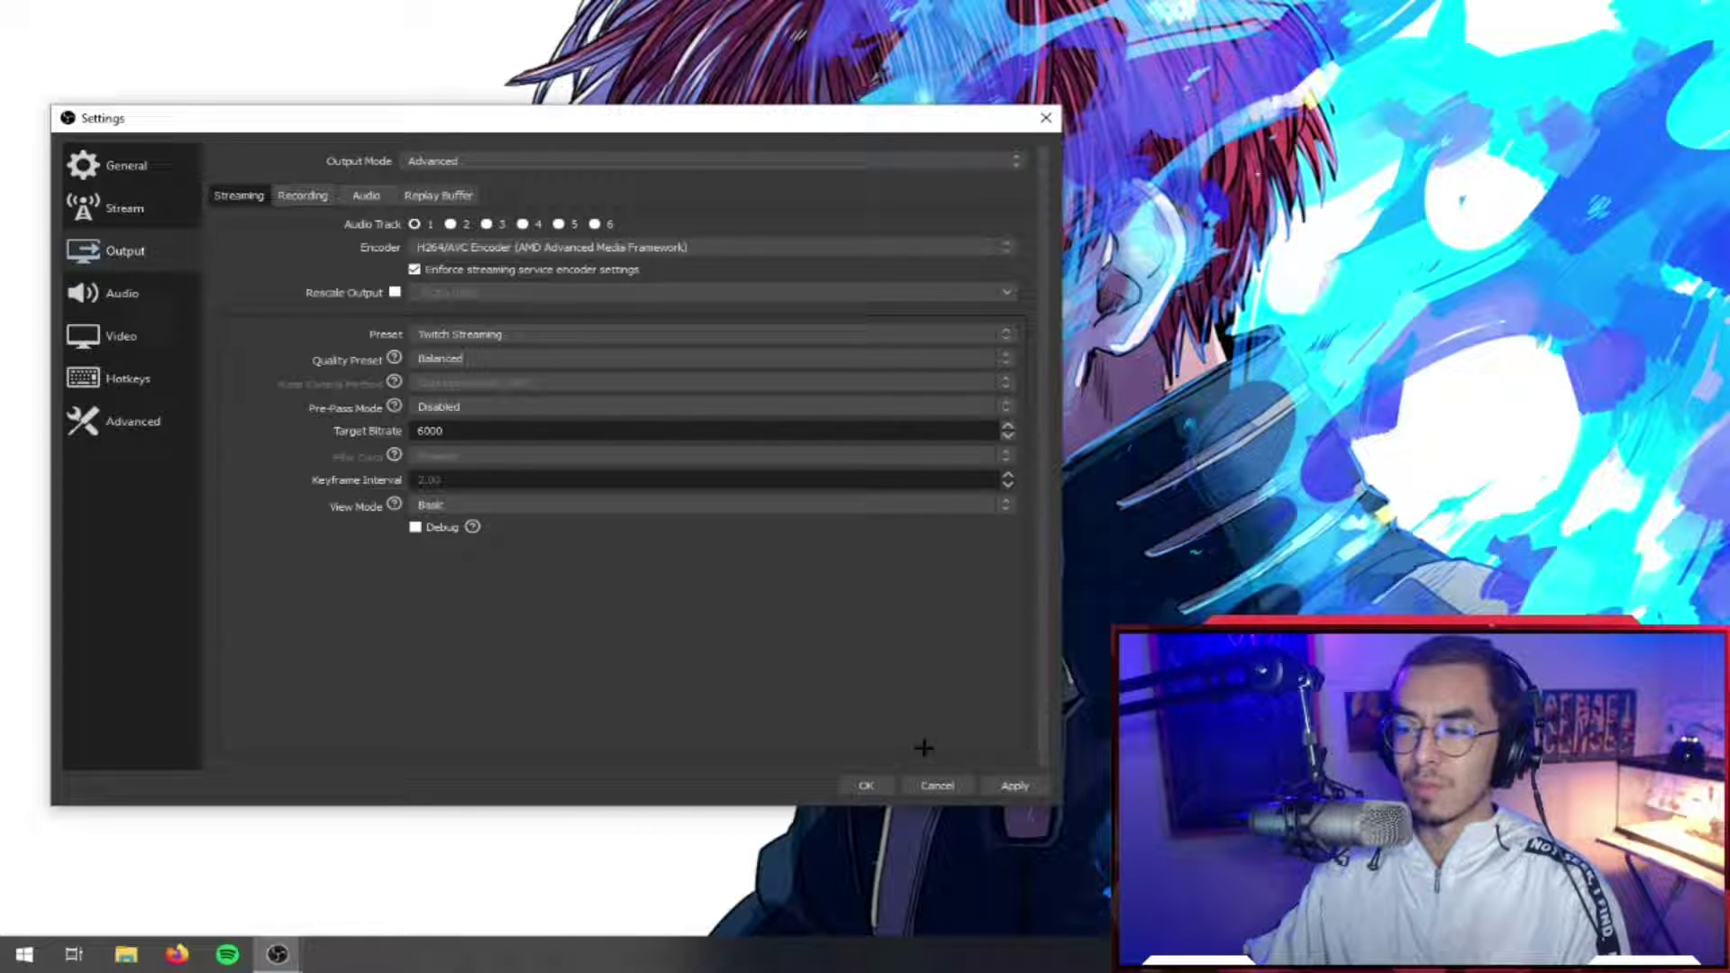
left_click(1015, 785)
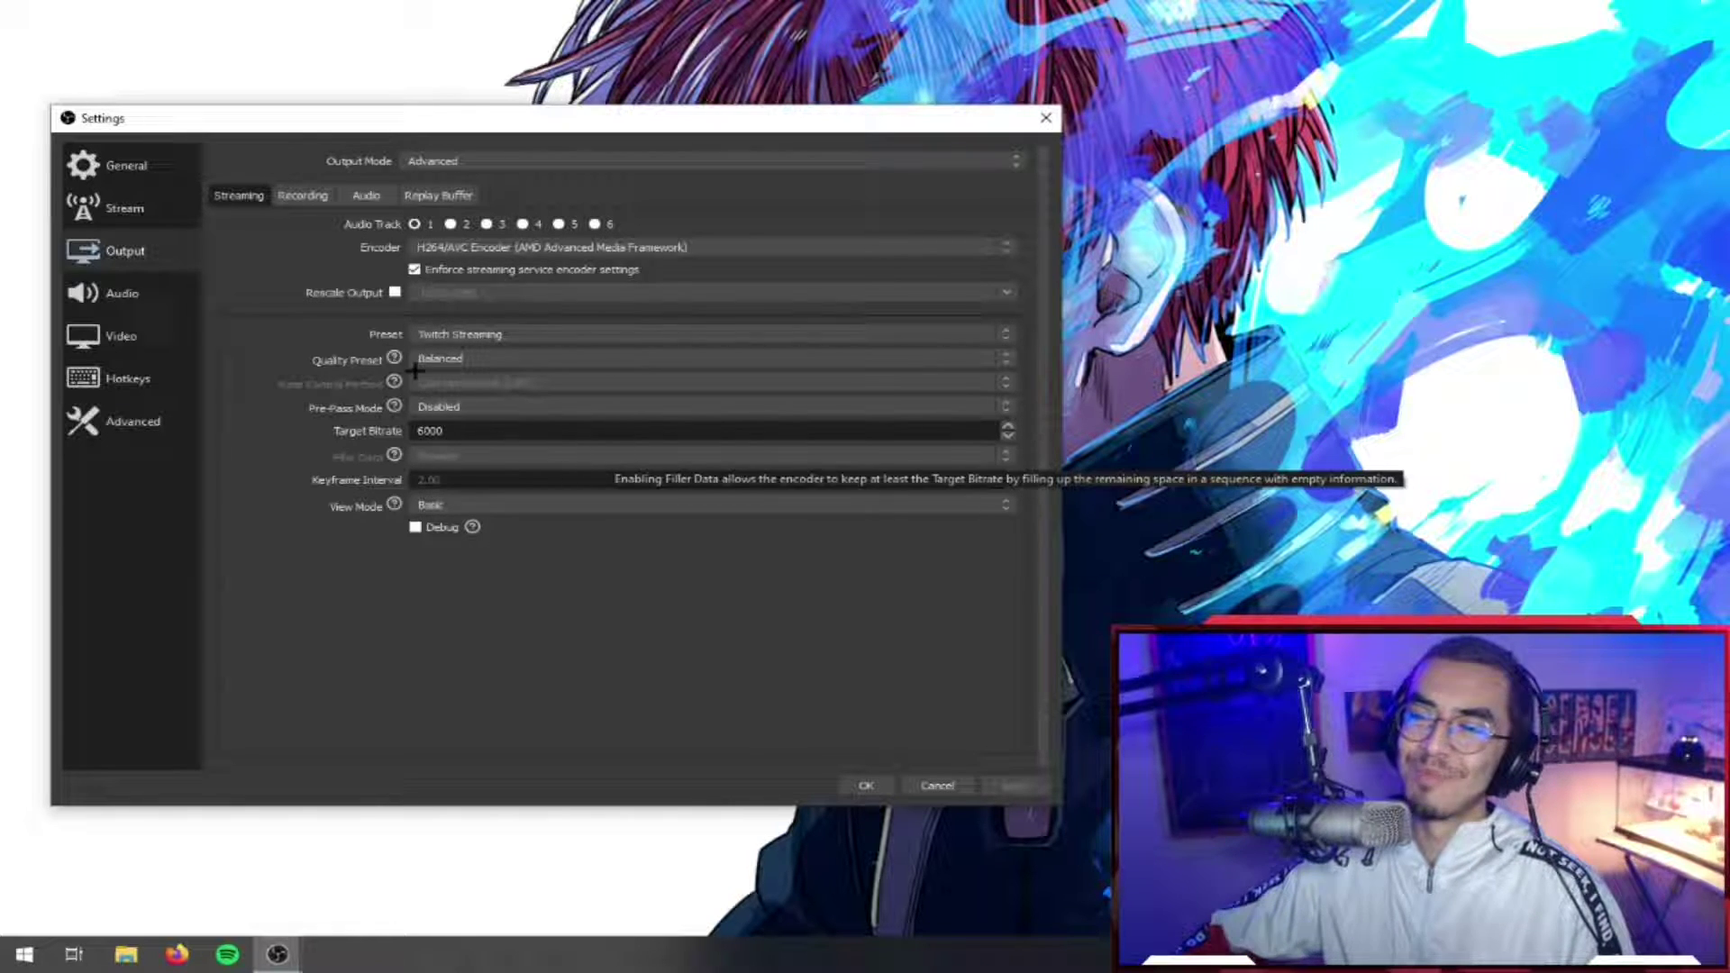
left_click(302, 193)
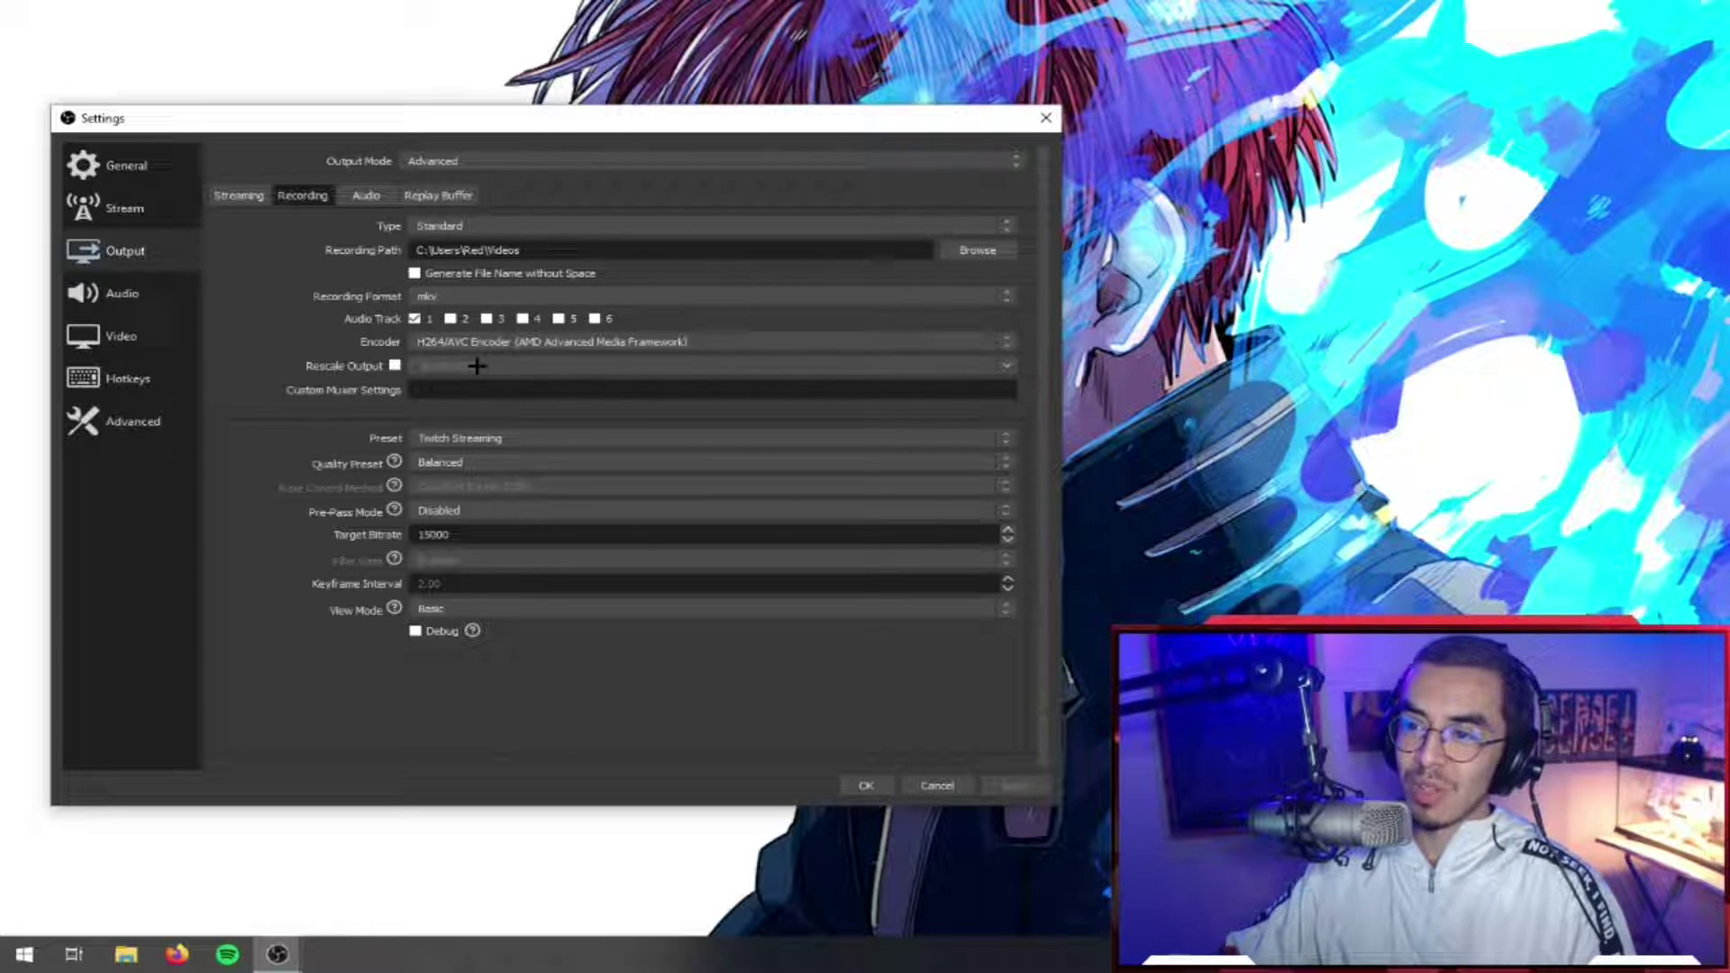
Step: Set the recording encoder to H.264/AVC Encoder (AMD) after briefly trying x264
left_click(451, 350)
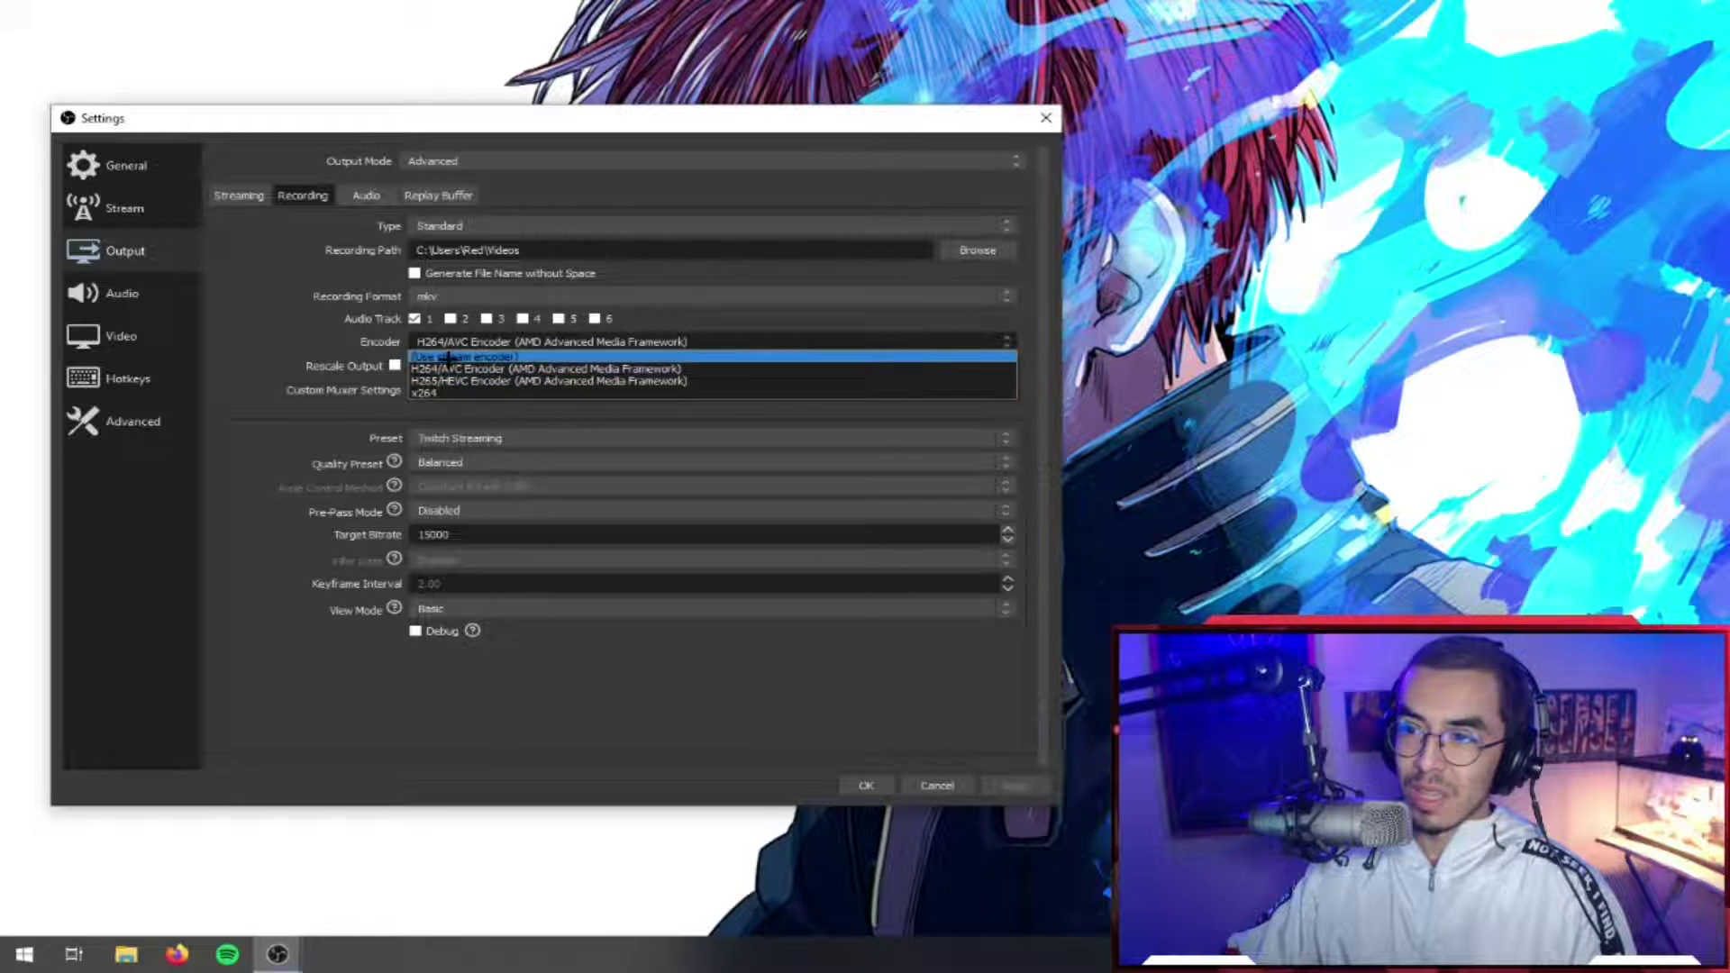
left_click(447, 346)
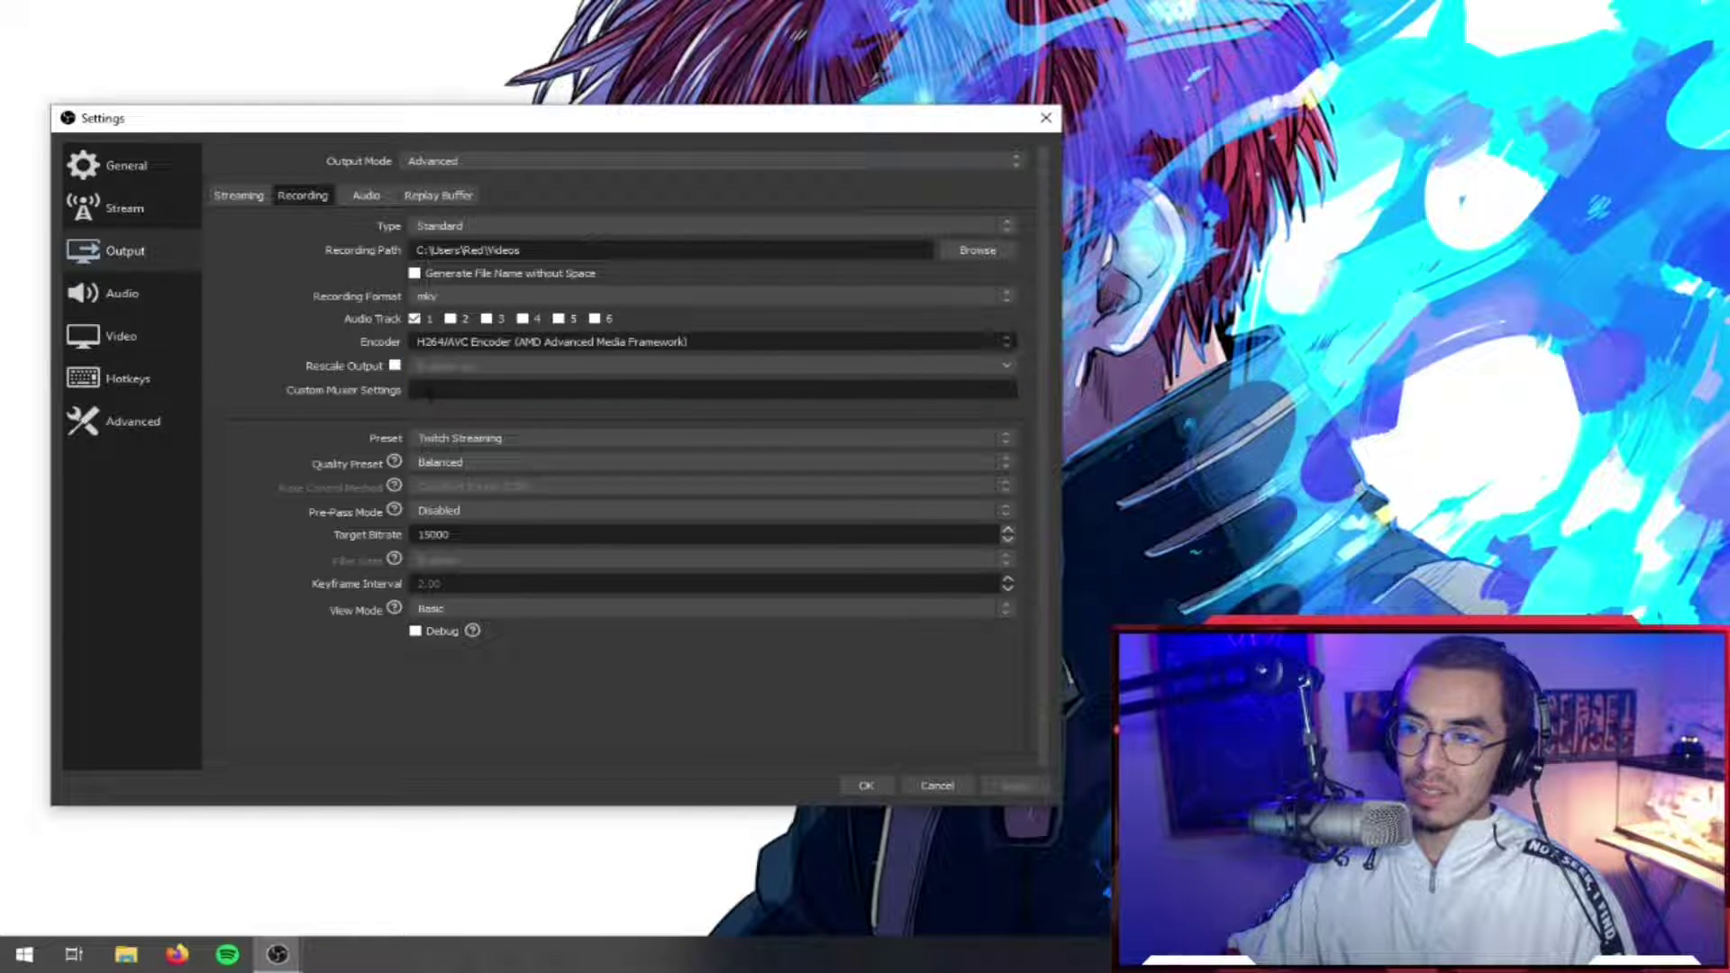
left_click(448, 344)
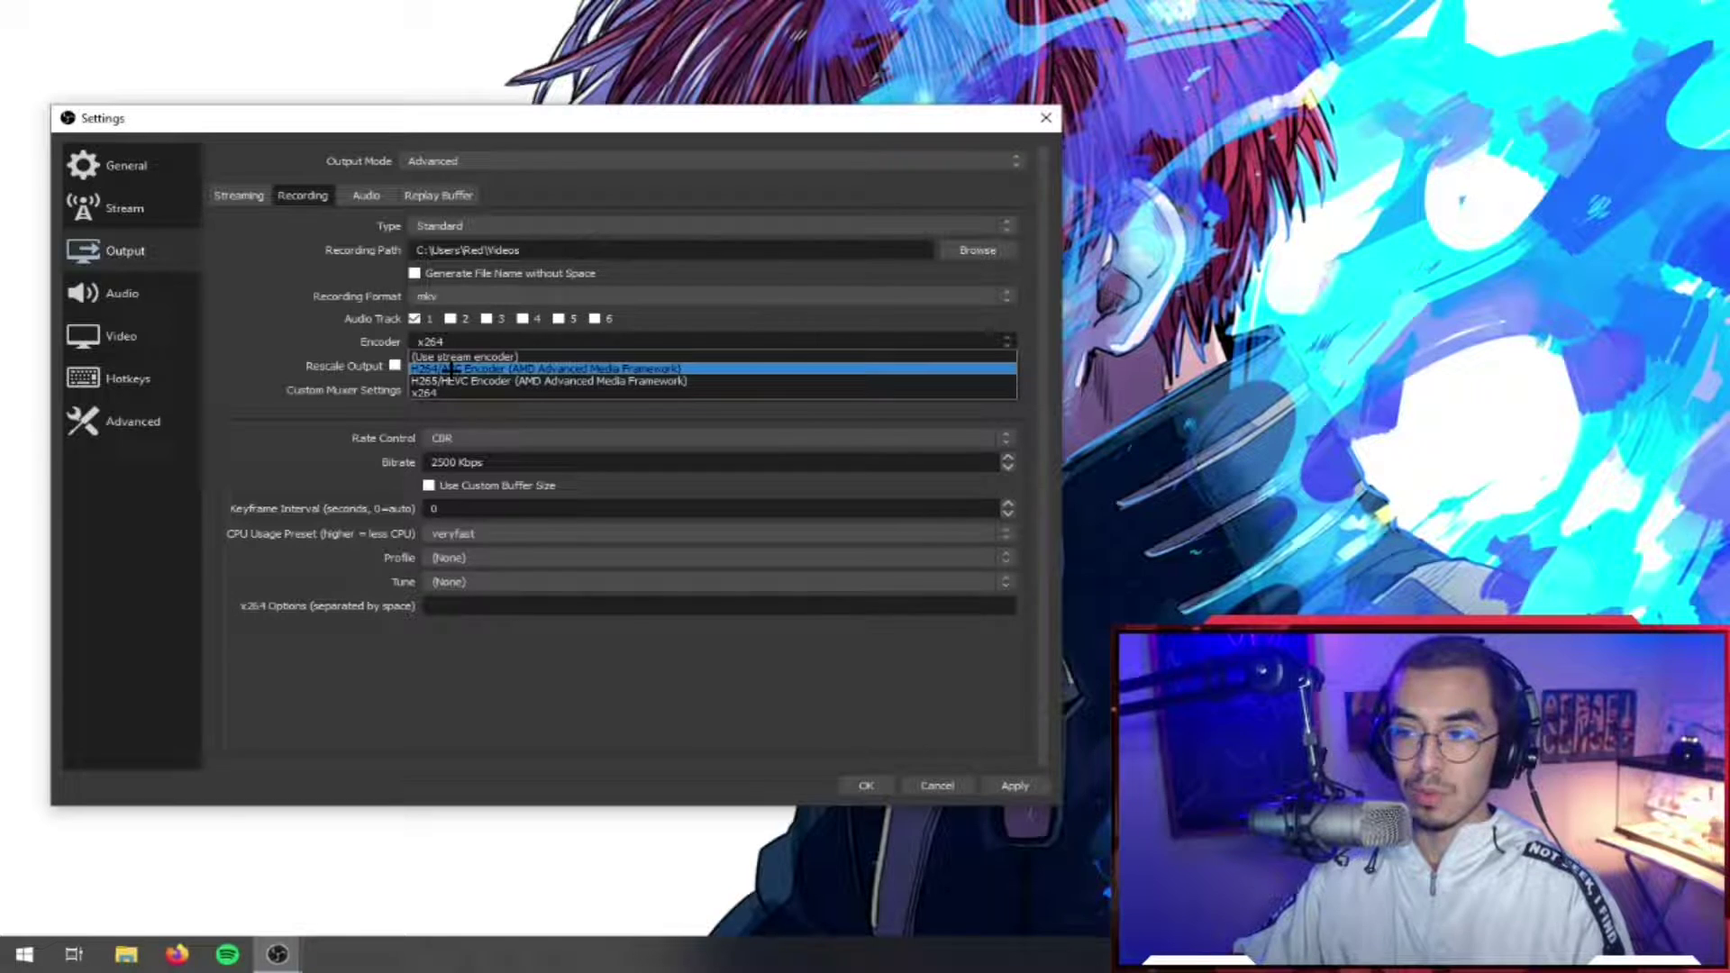
left_click(450, 370)
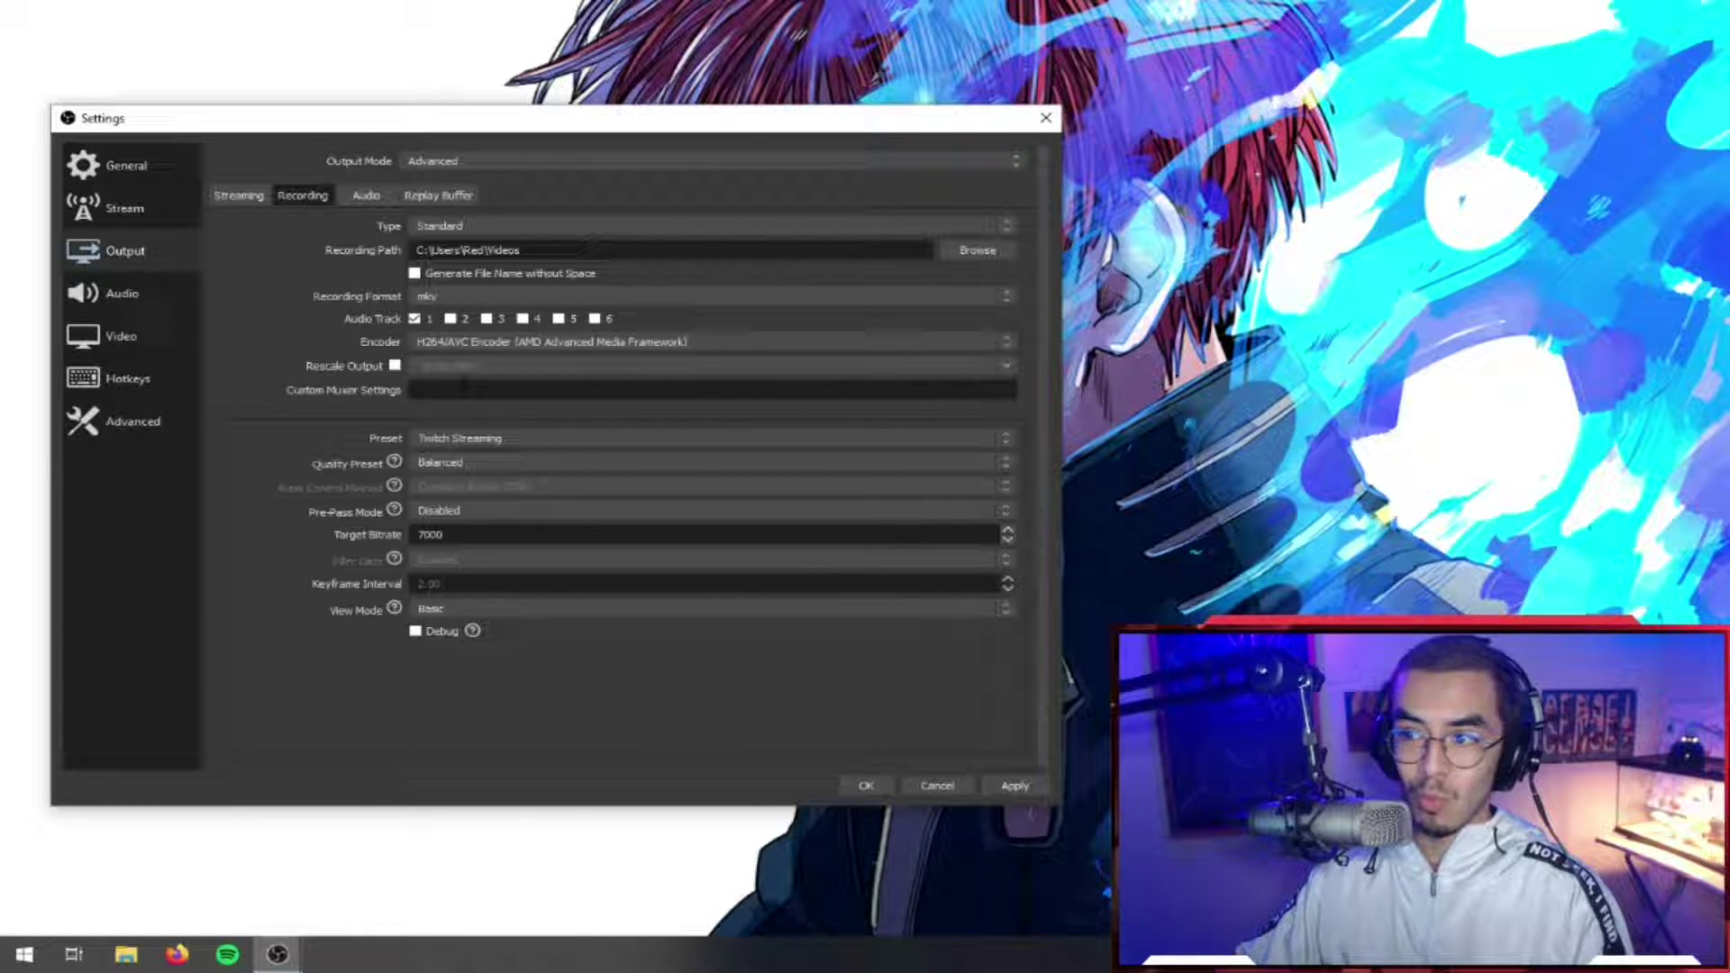
Step: Keep the Twitch Streaming recording preset, return to Streaming, and apply the changes
left_click(440, 436)
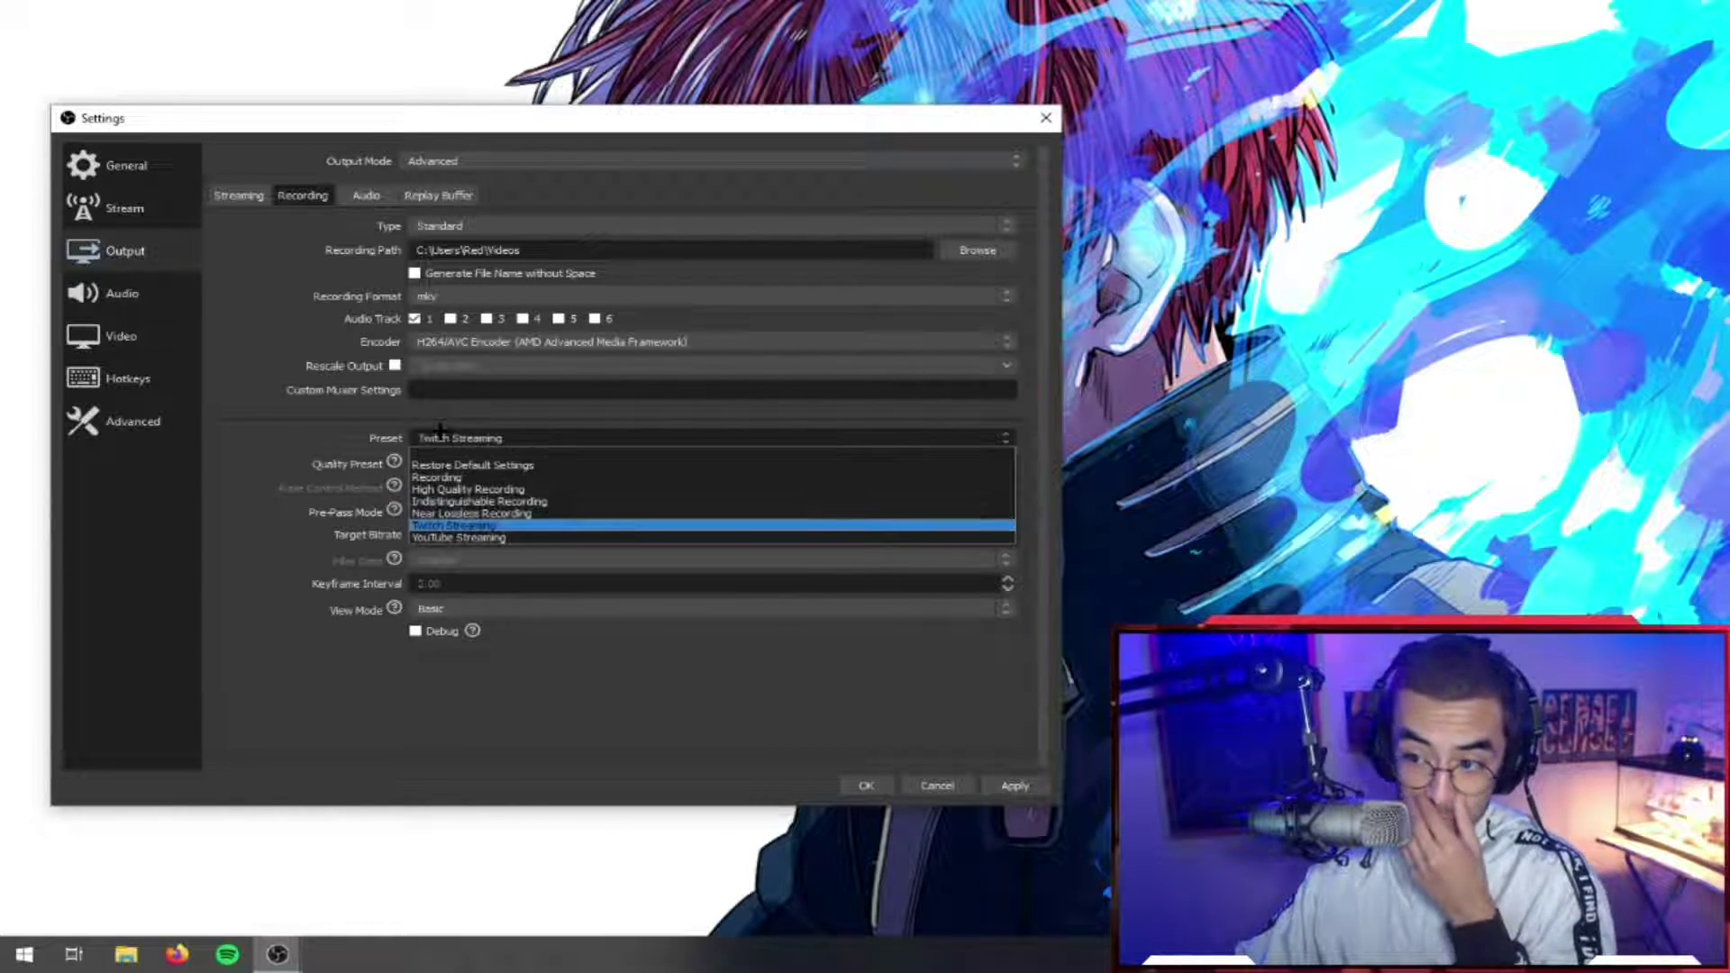
left_click(434, 525)
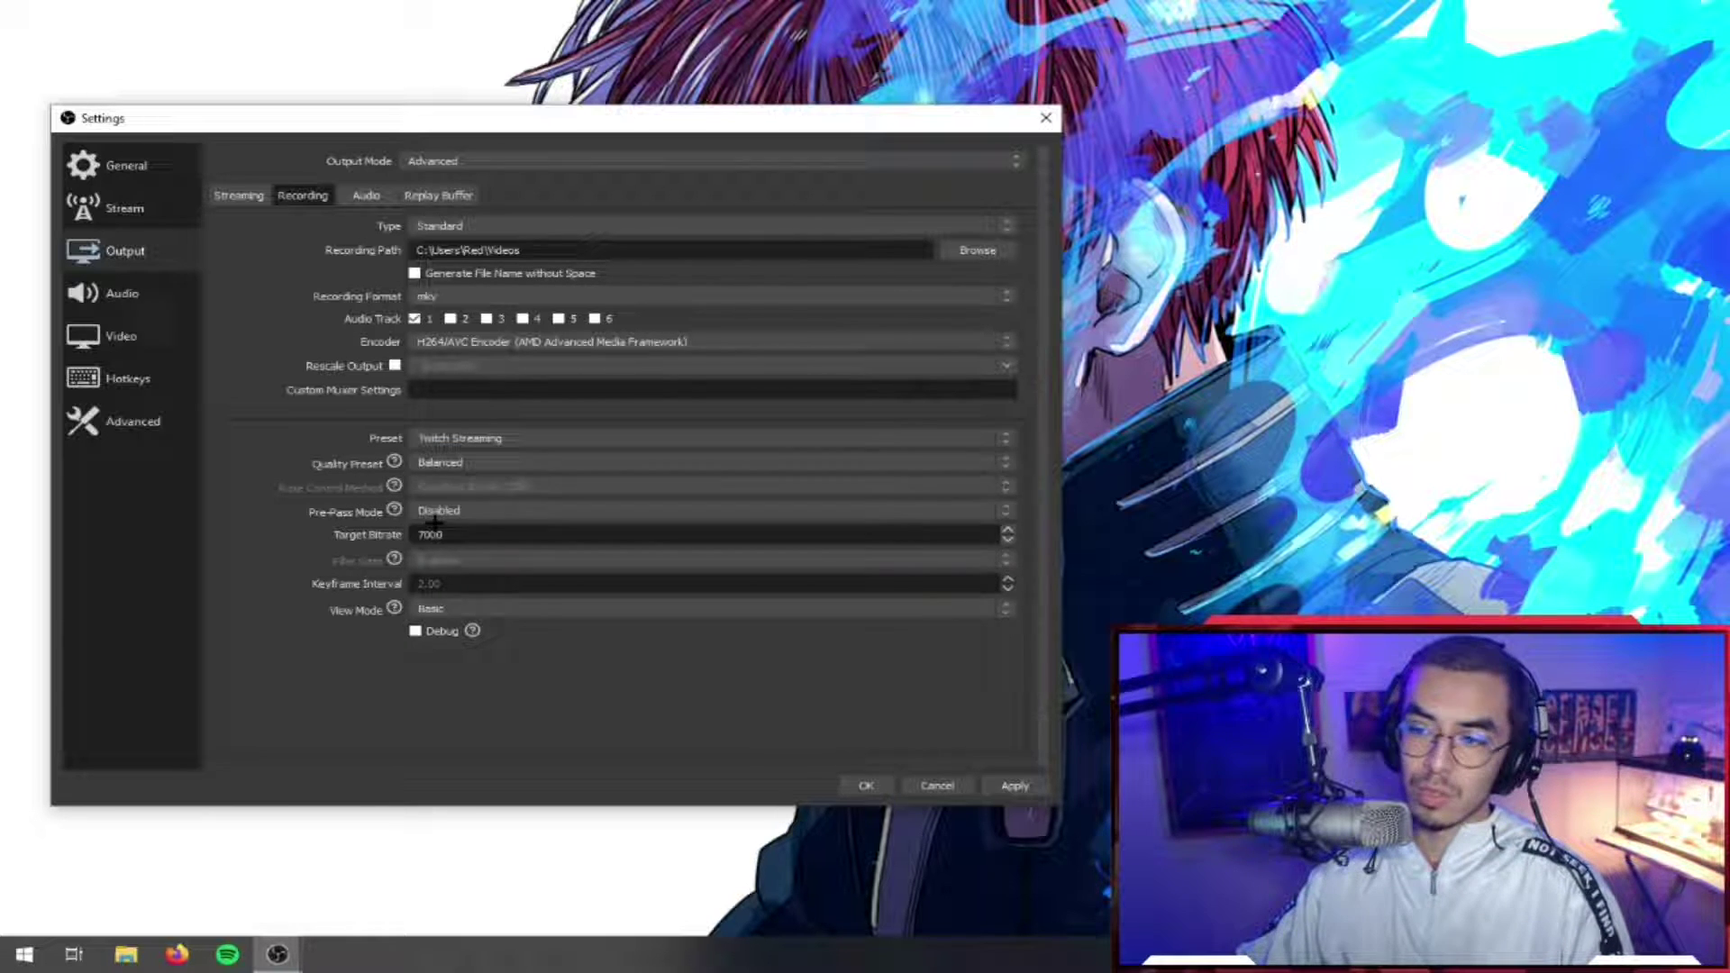
double_click(430, 535)
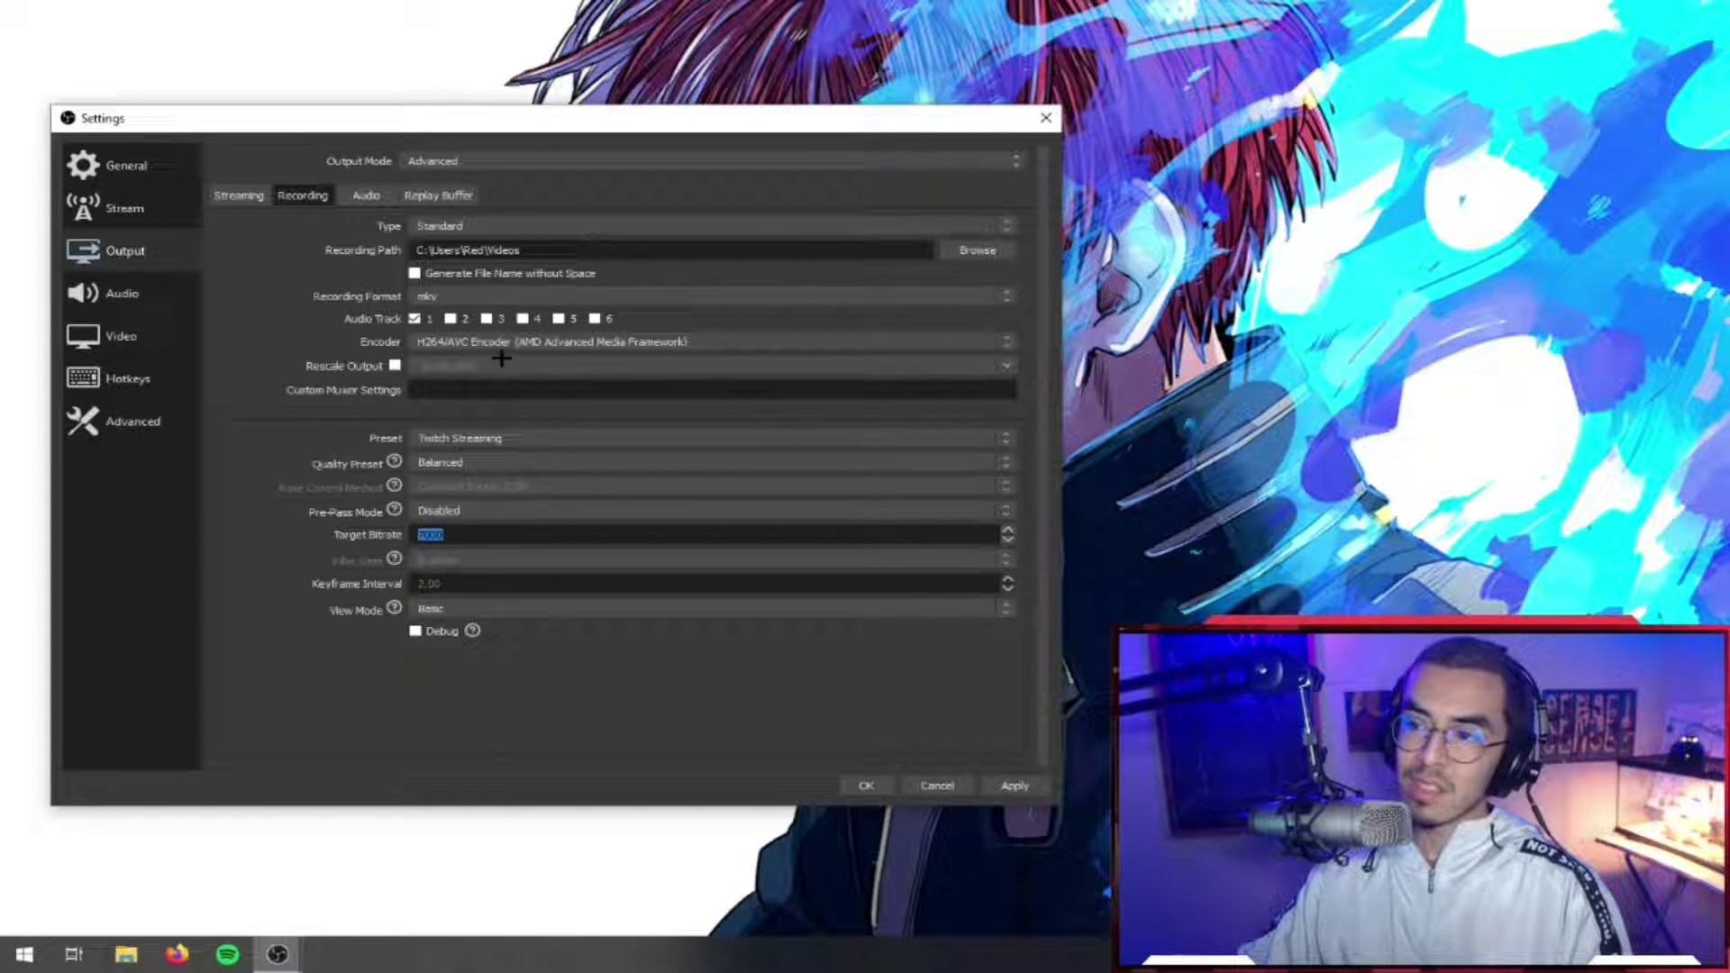
left_click(262, 199)
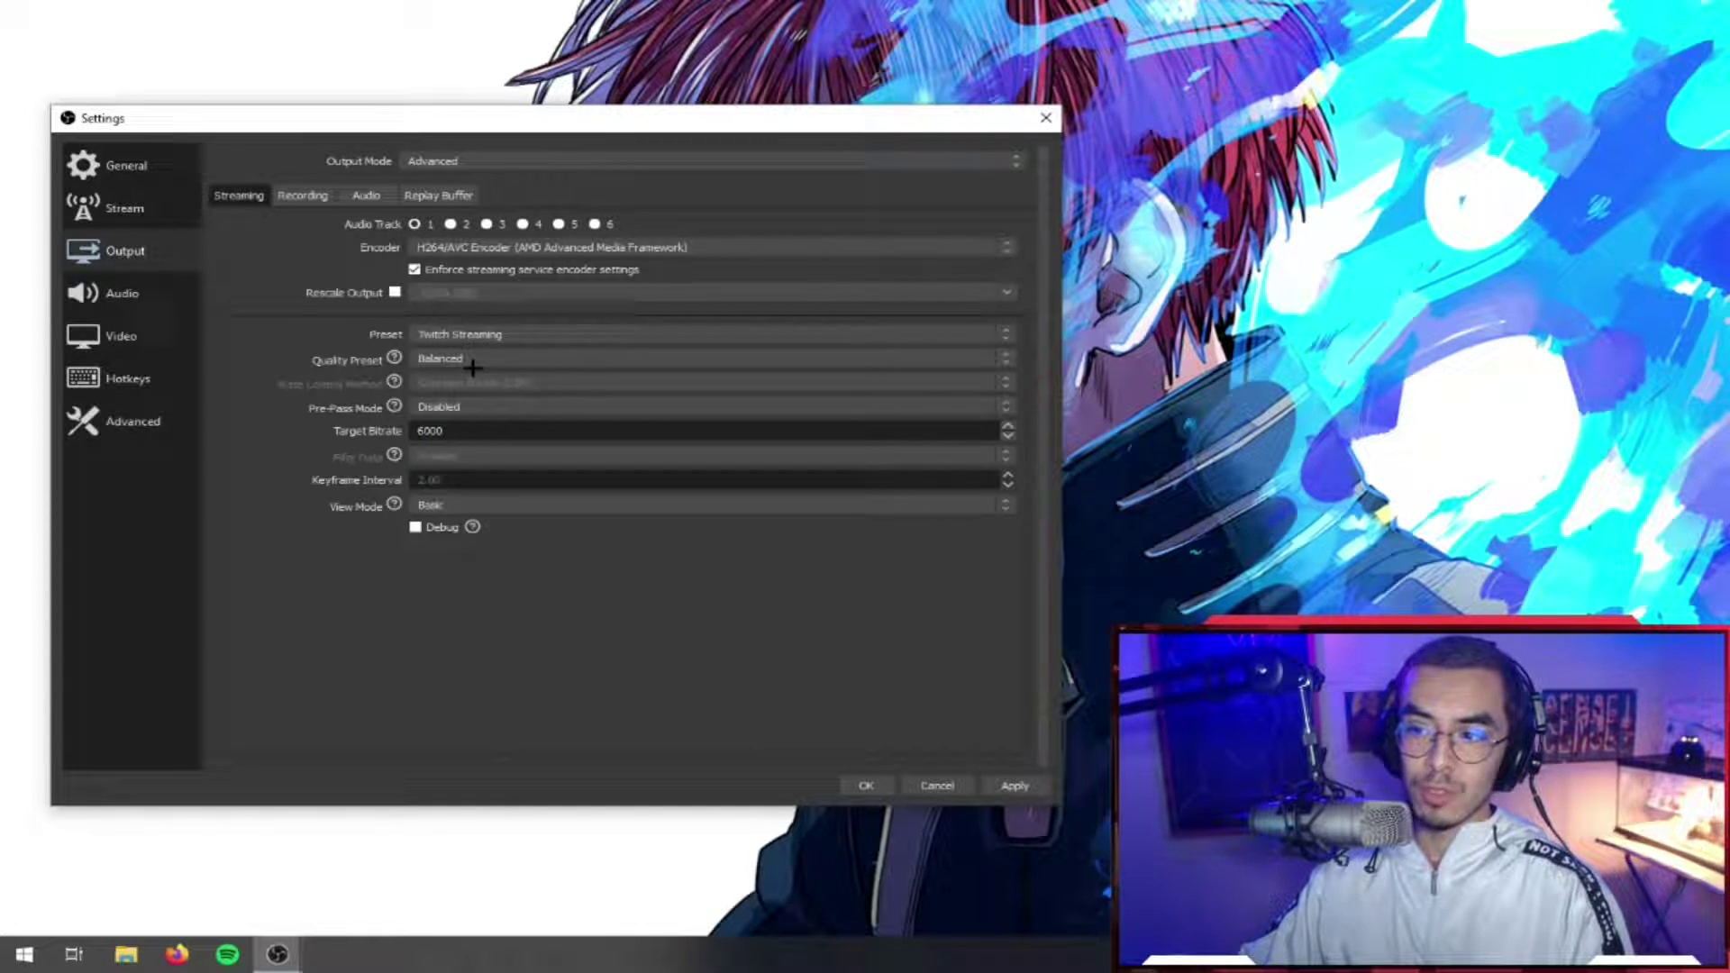
left_click(984, 781)
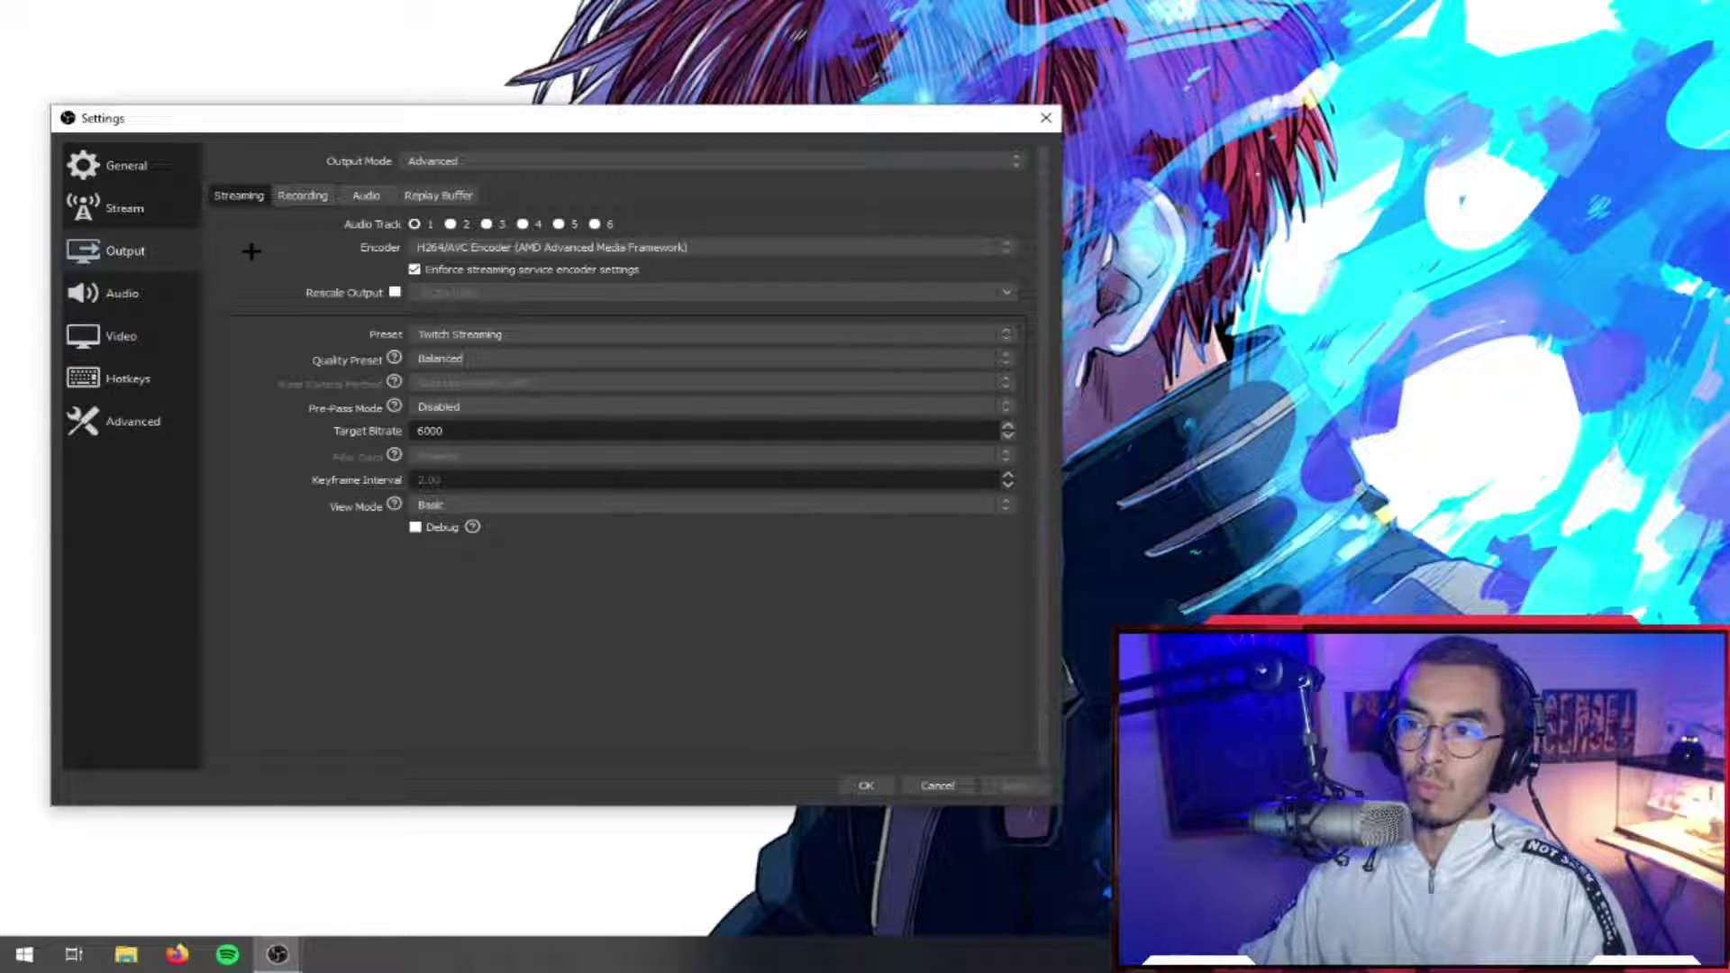
Step: Show Video settings and check 1280x720 base and output resolutions at 60 FPS
left_click(144, 338)
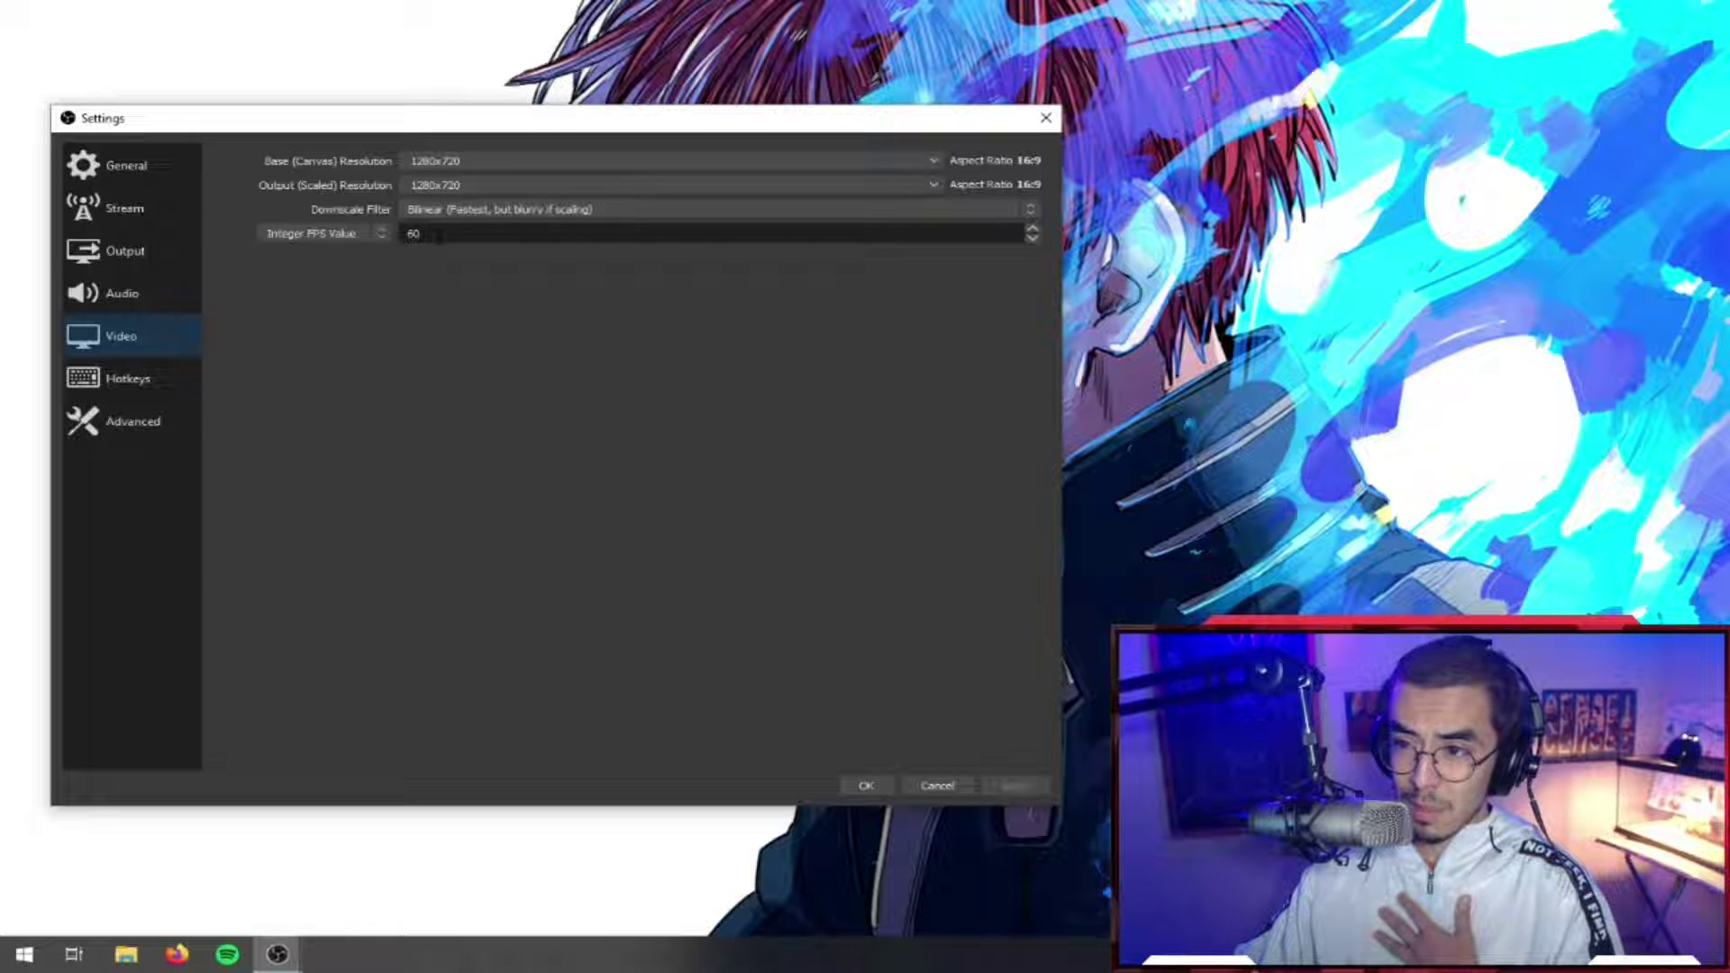
double_click(414, 233)
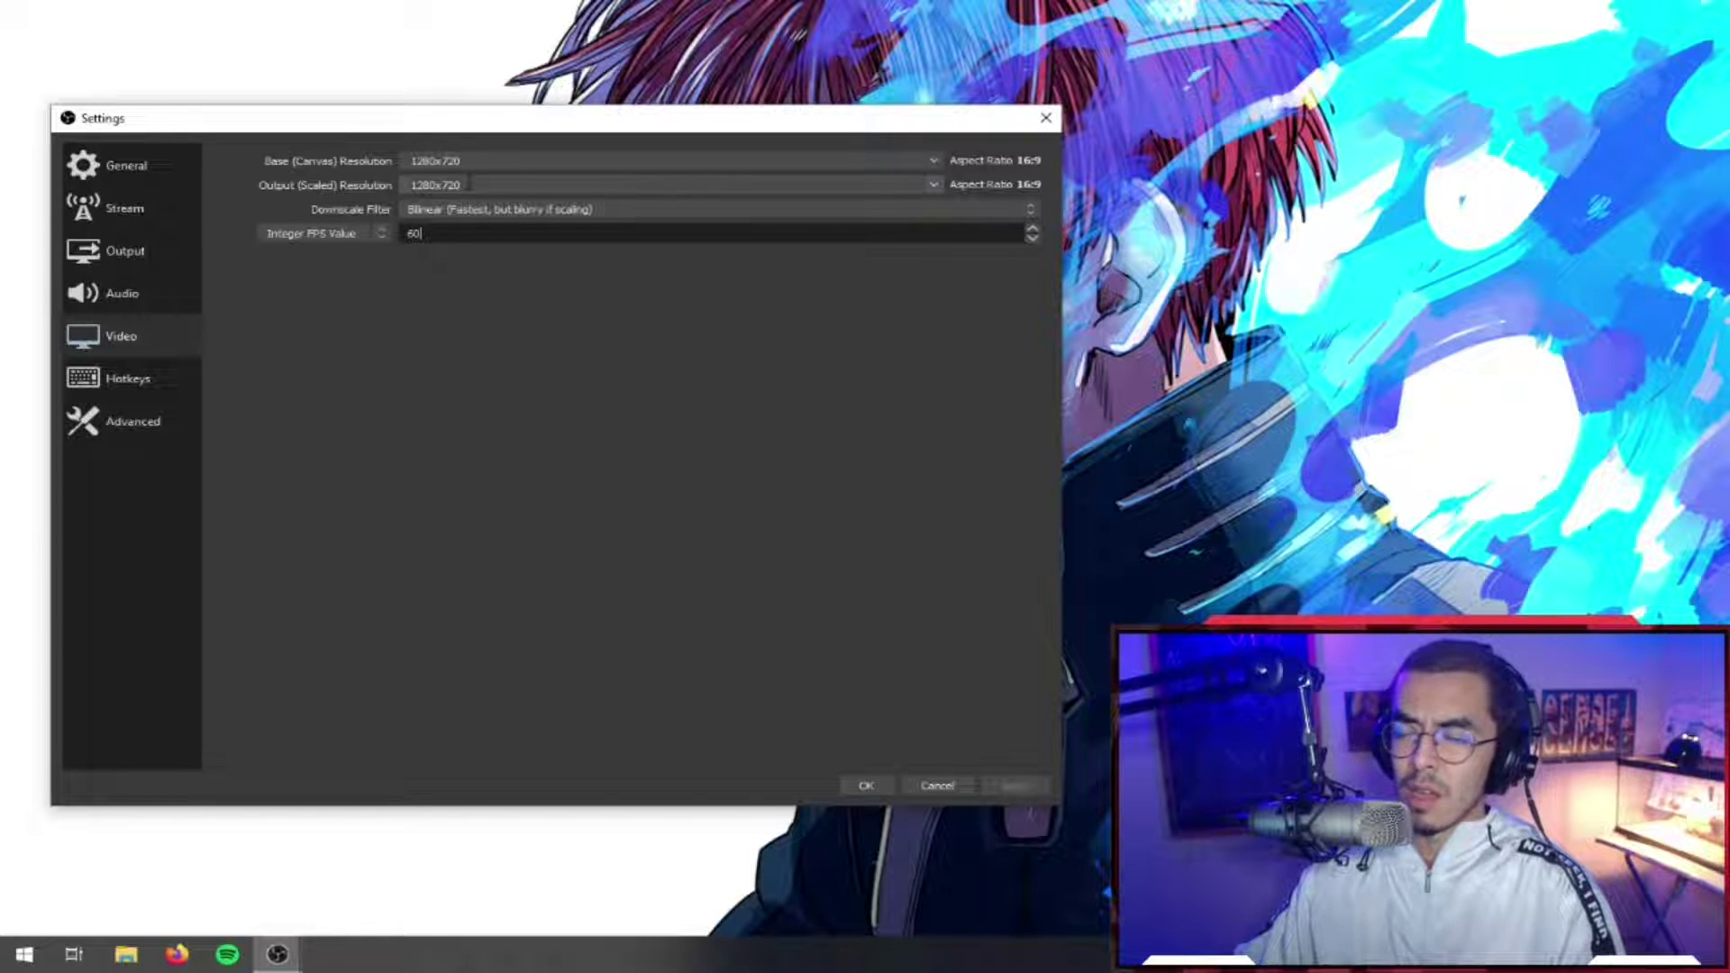
left_click(932, 160)
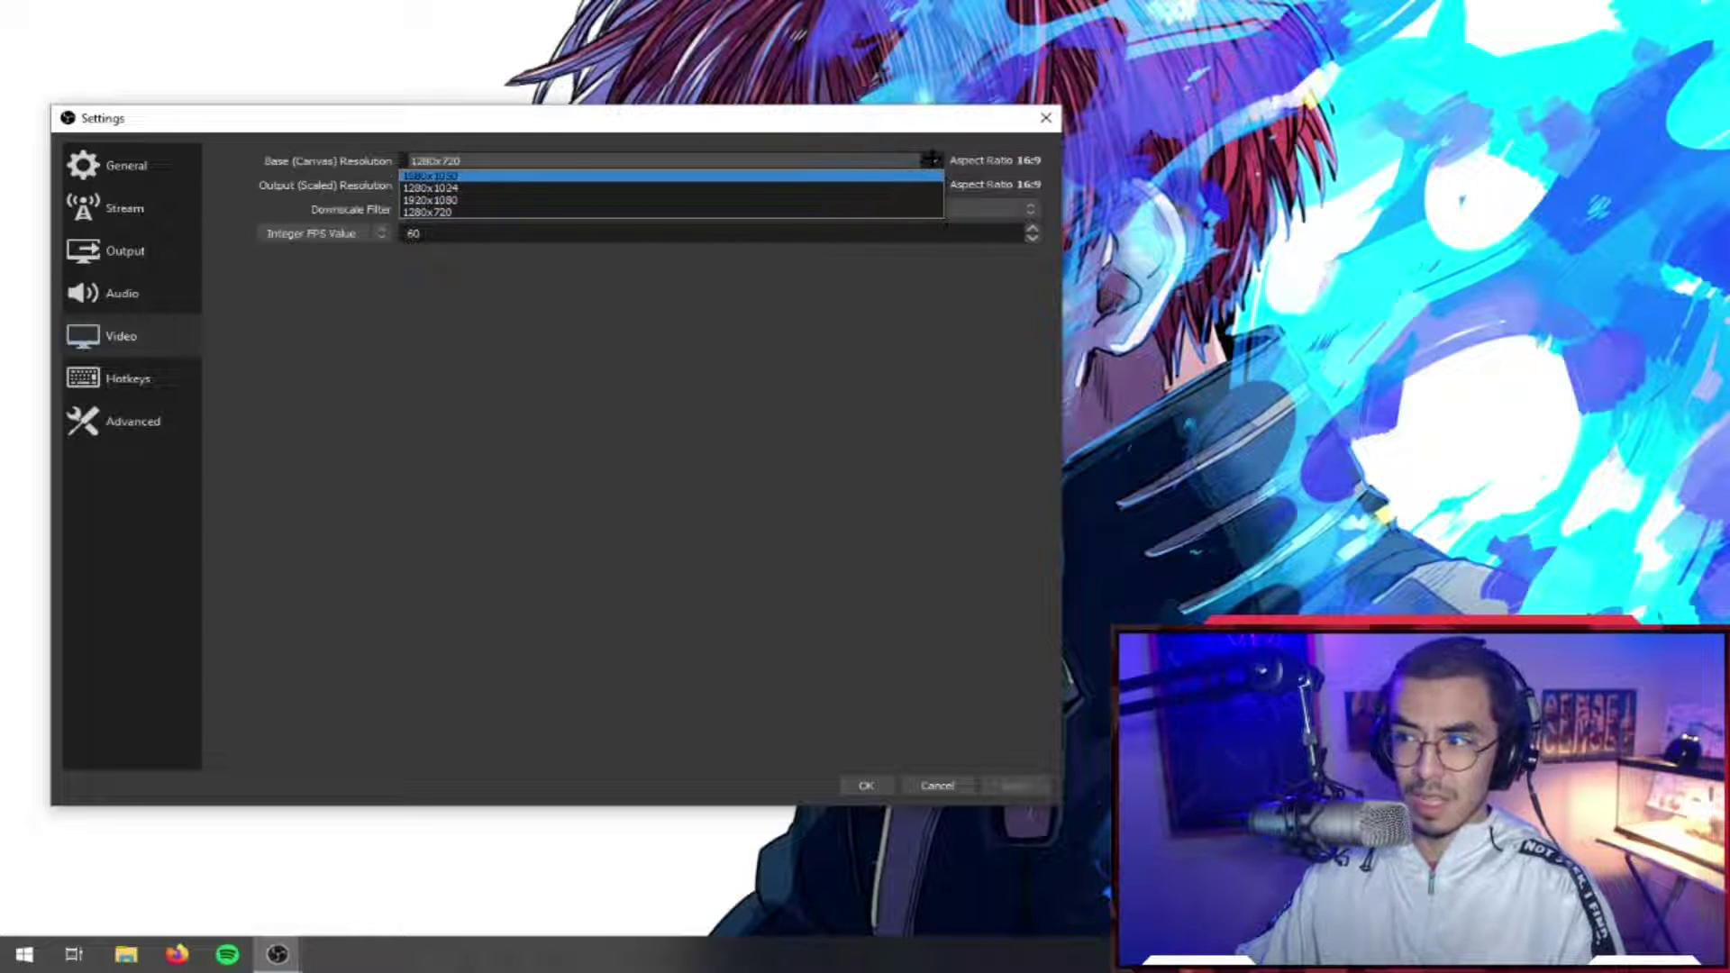
left_click(928, 163)
left_click(937, 182)
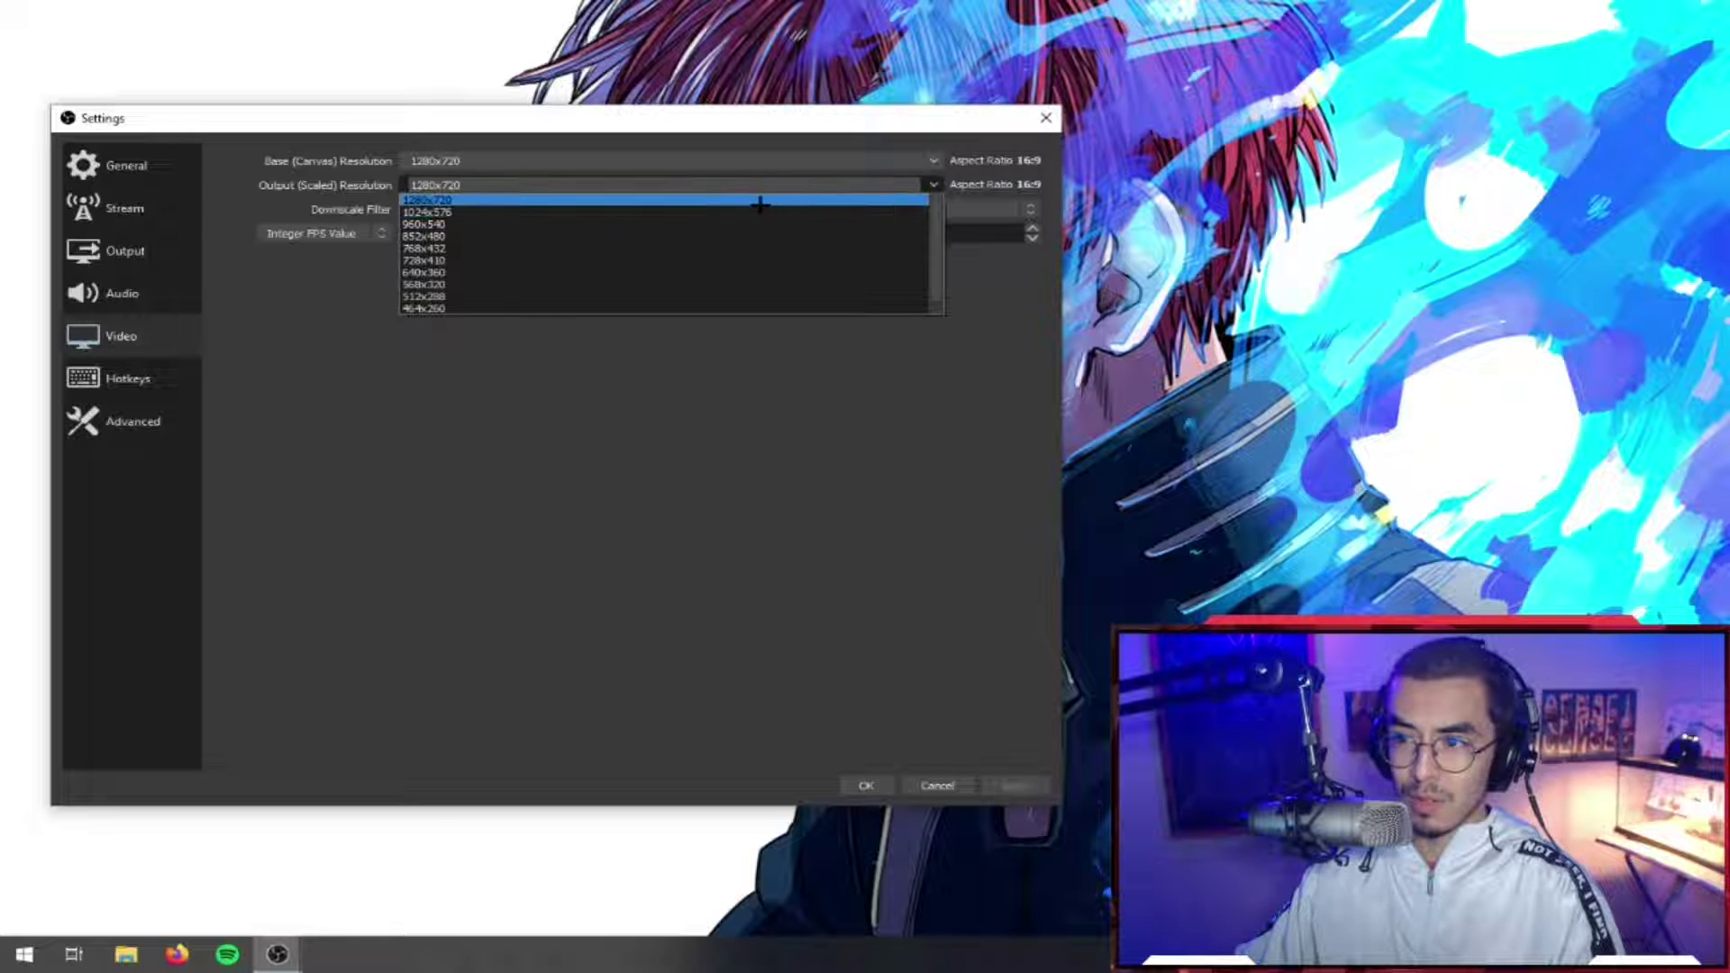
left_click(933, 184)
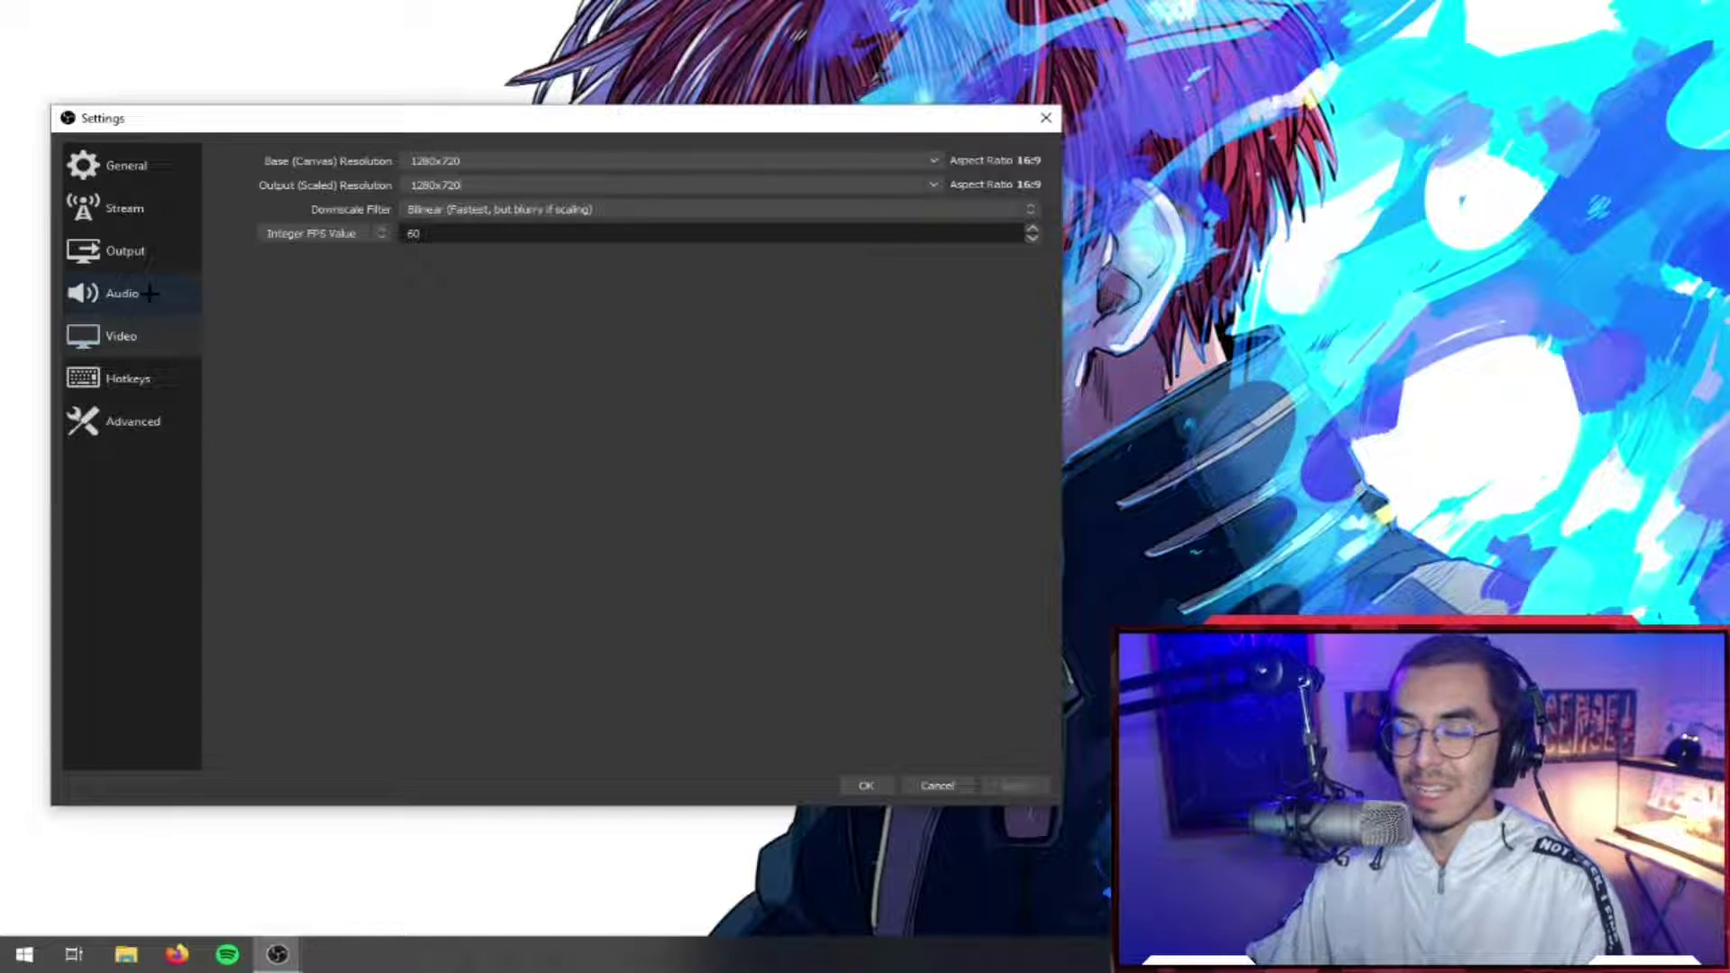
Step: Look at Advanced, then keep Audio settings at 48 kHz sample rate and Stereo
left_click(153, 422)
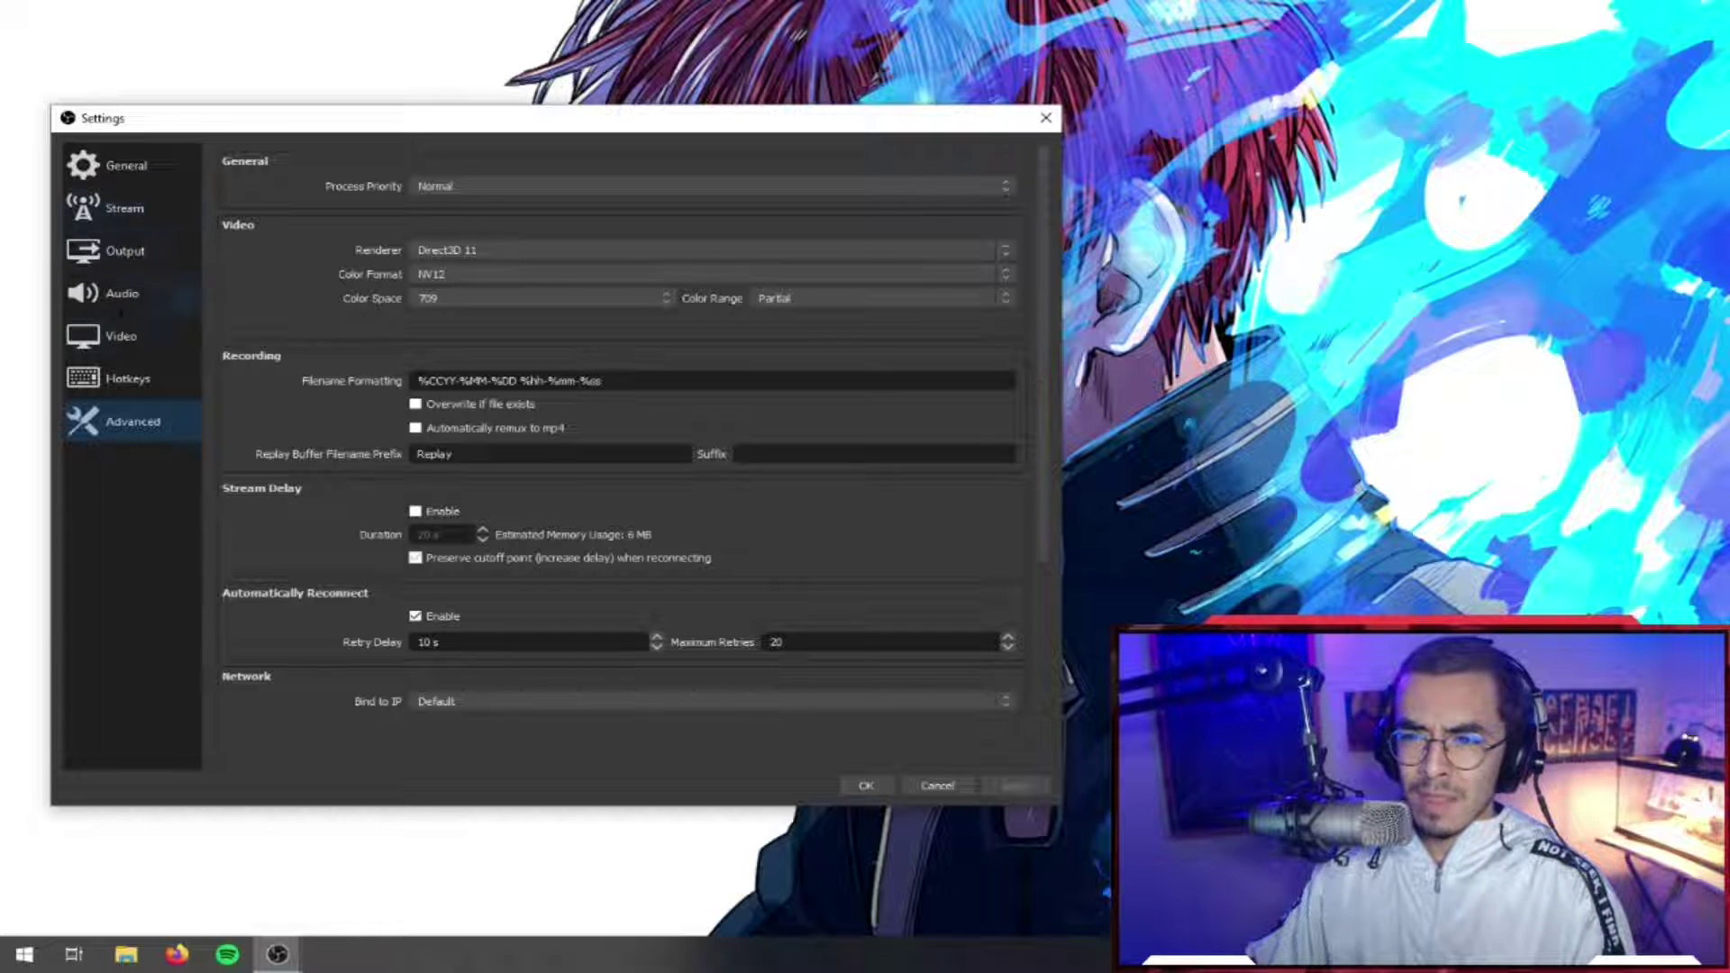
left_click(131, 293)
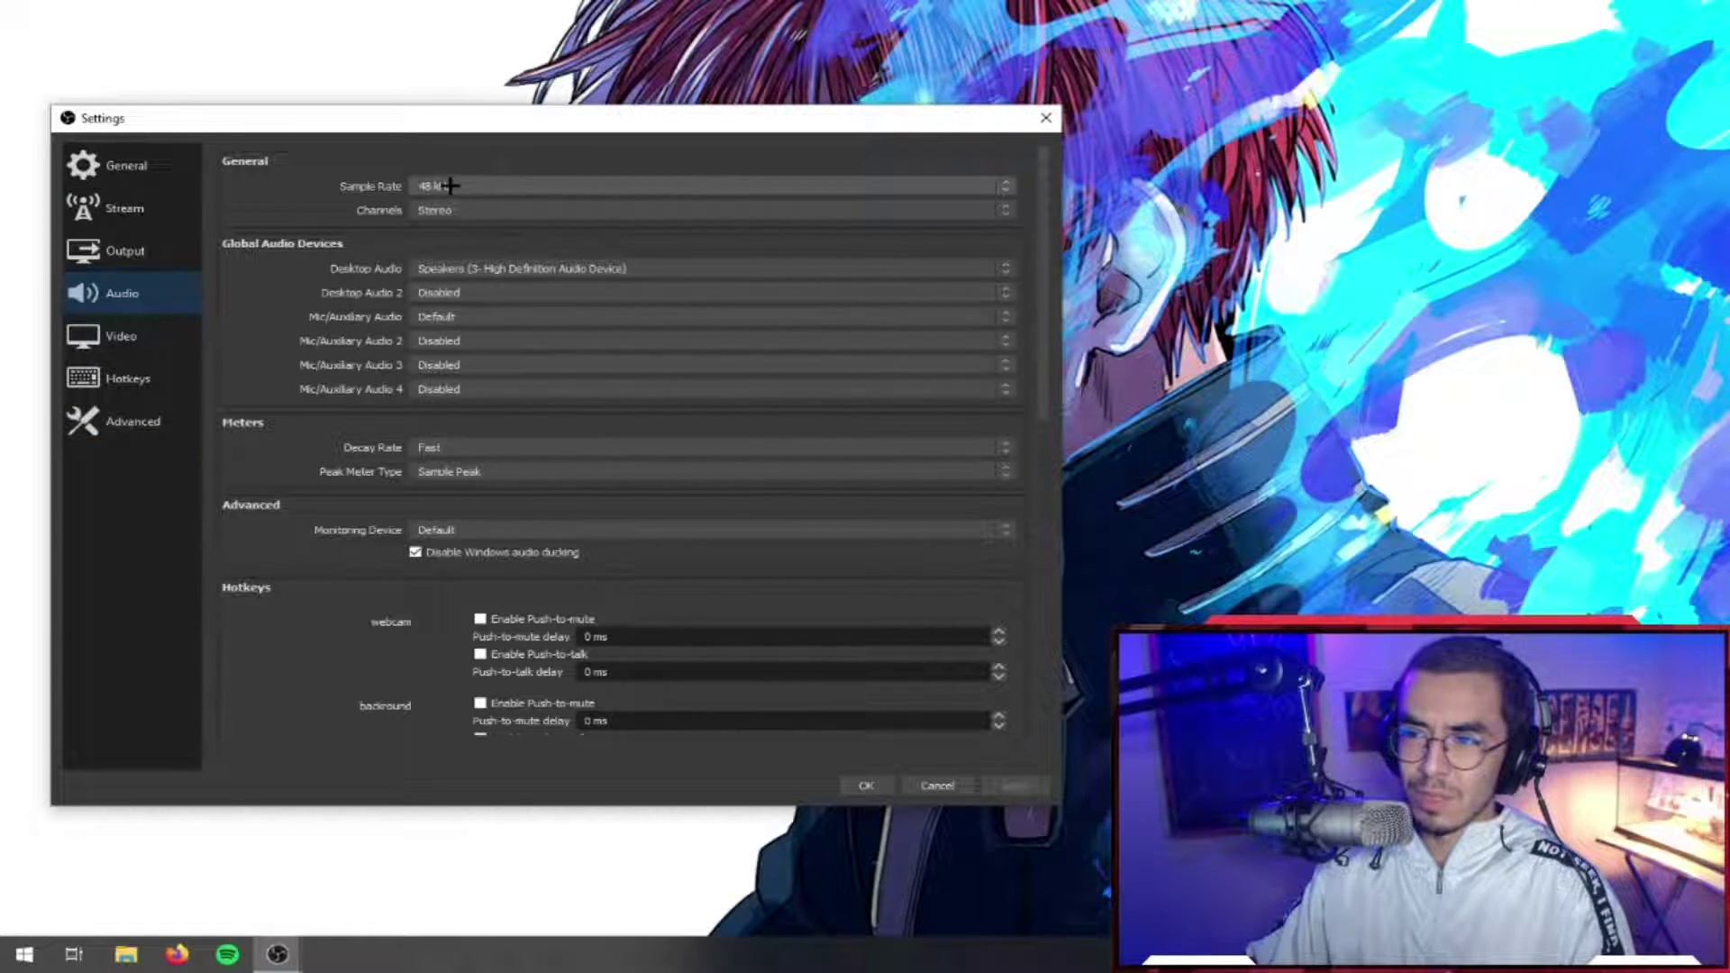
left_click(502, 184)
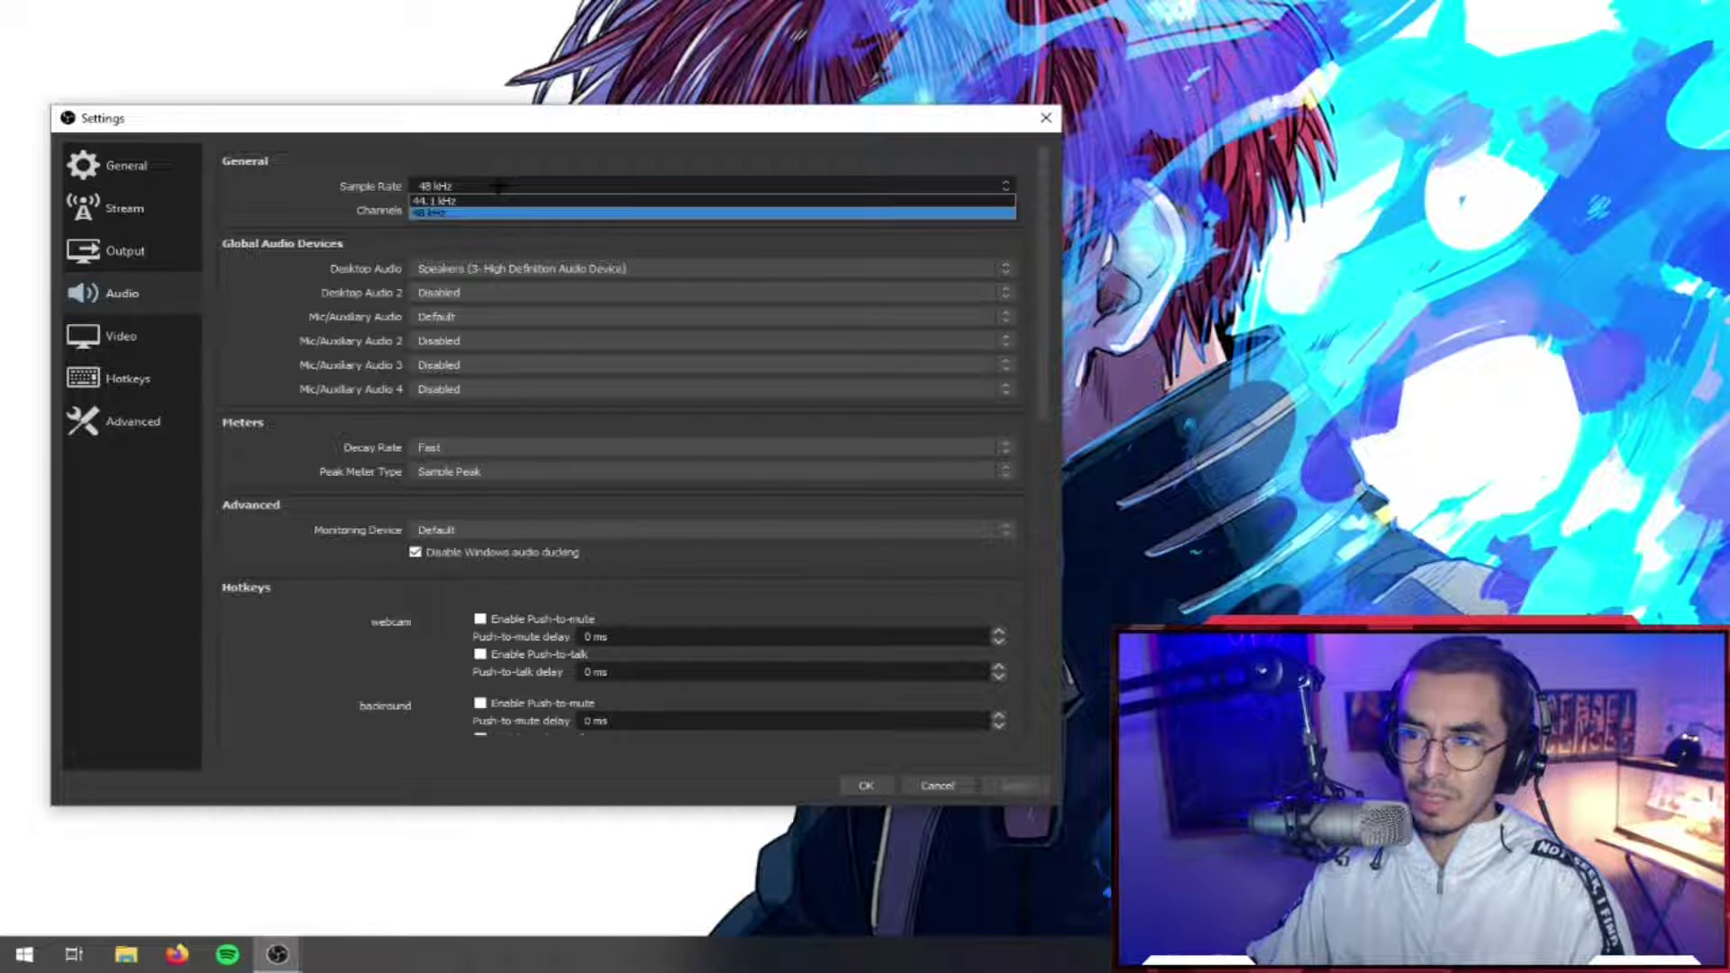
left_click(496, 213)
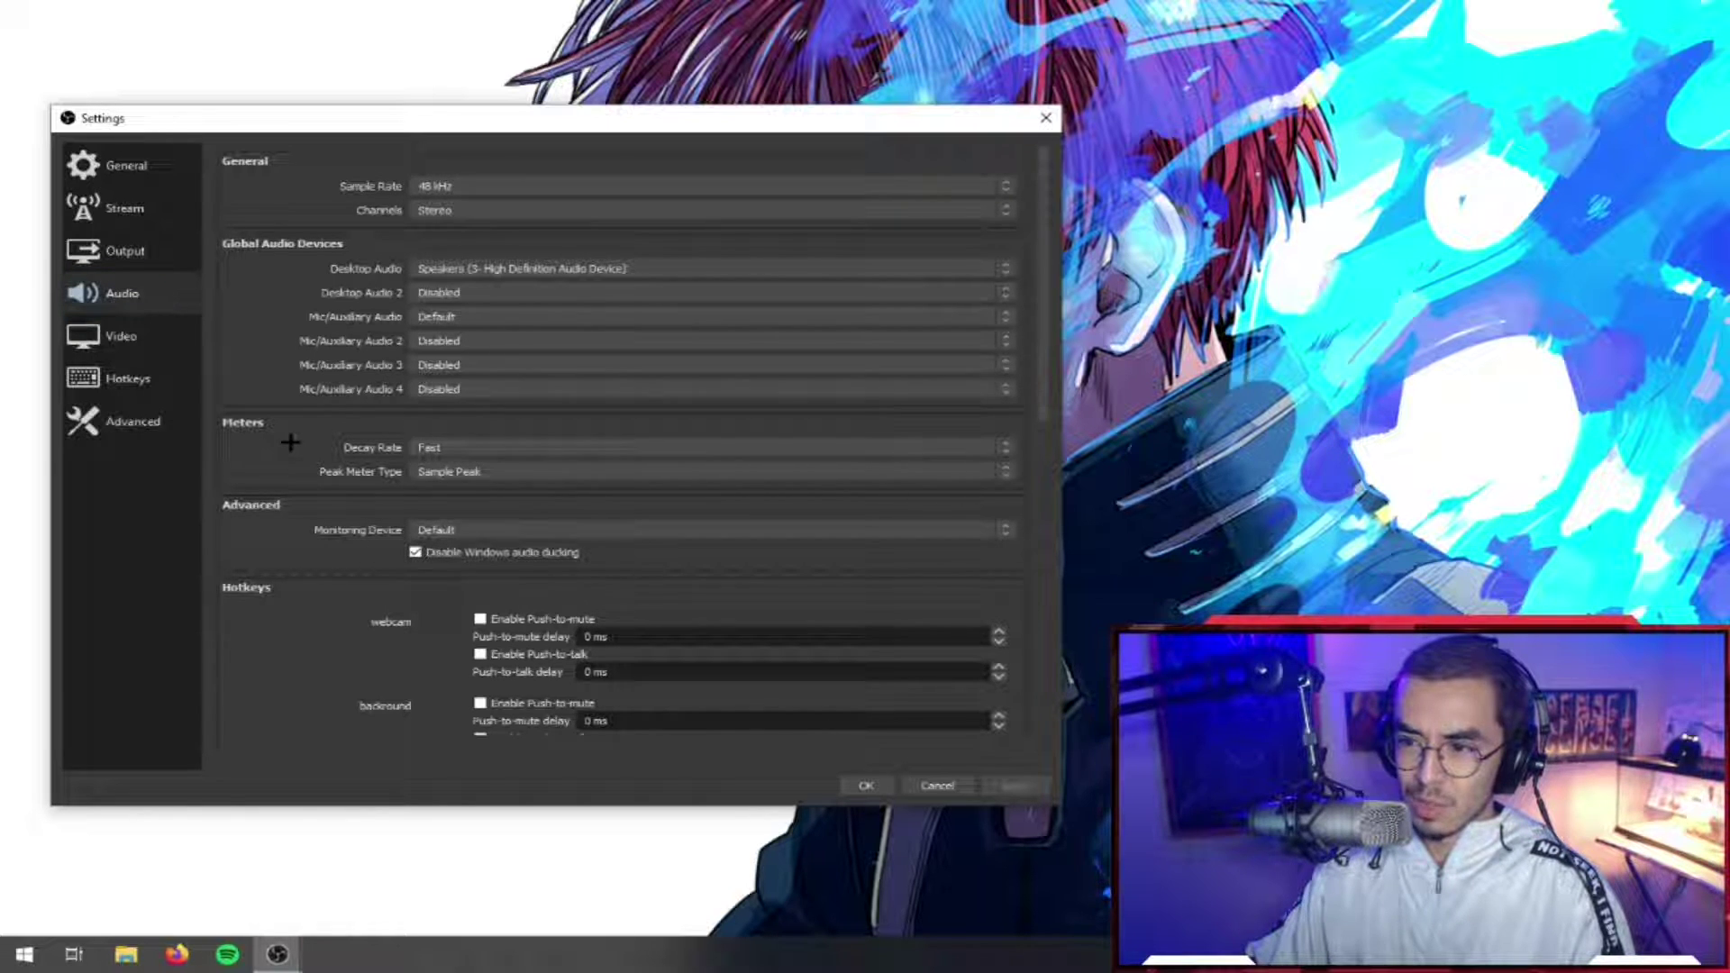
scroll(290, 442, "down", 4)
scroll(375, 501, "up", 4)
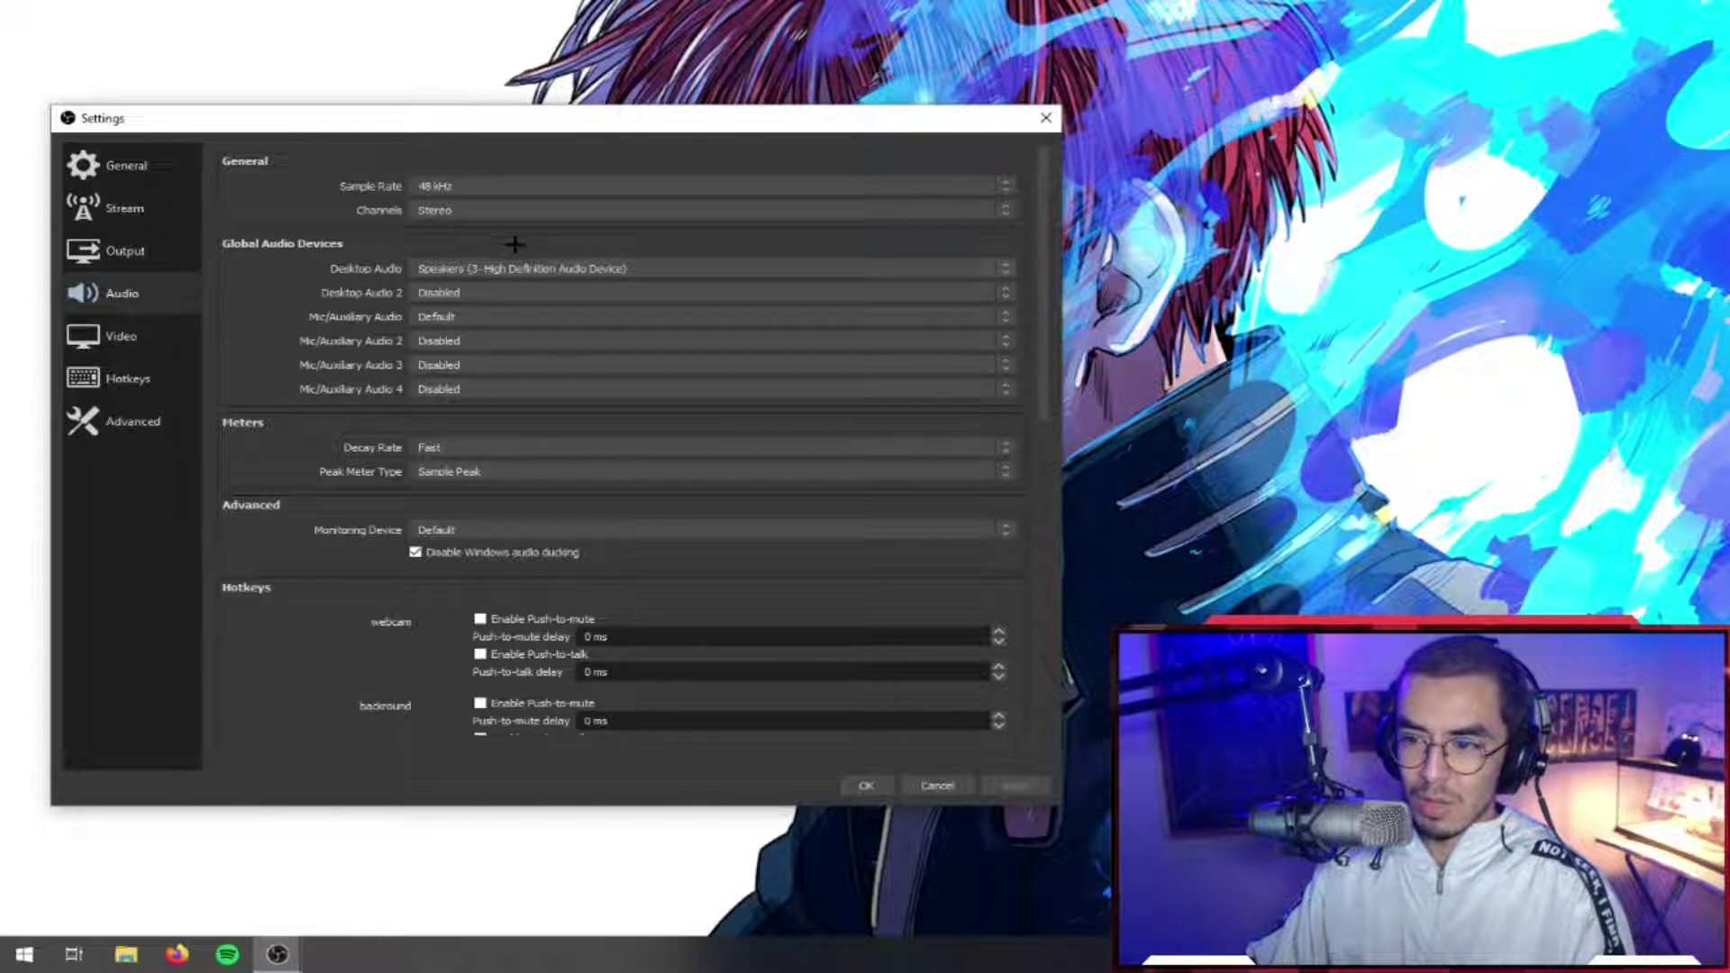
Step: Review the Output Audio tab's track bitrates, then go back to Streaming and General
left_click(169, 261)
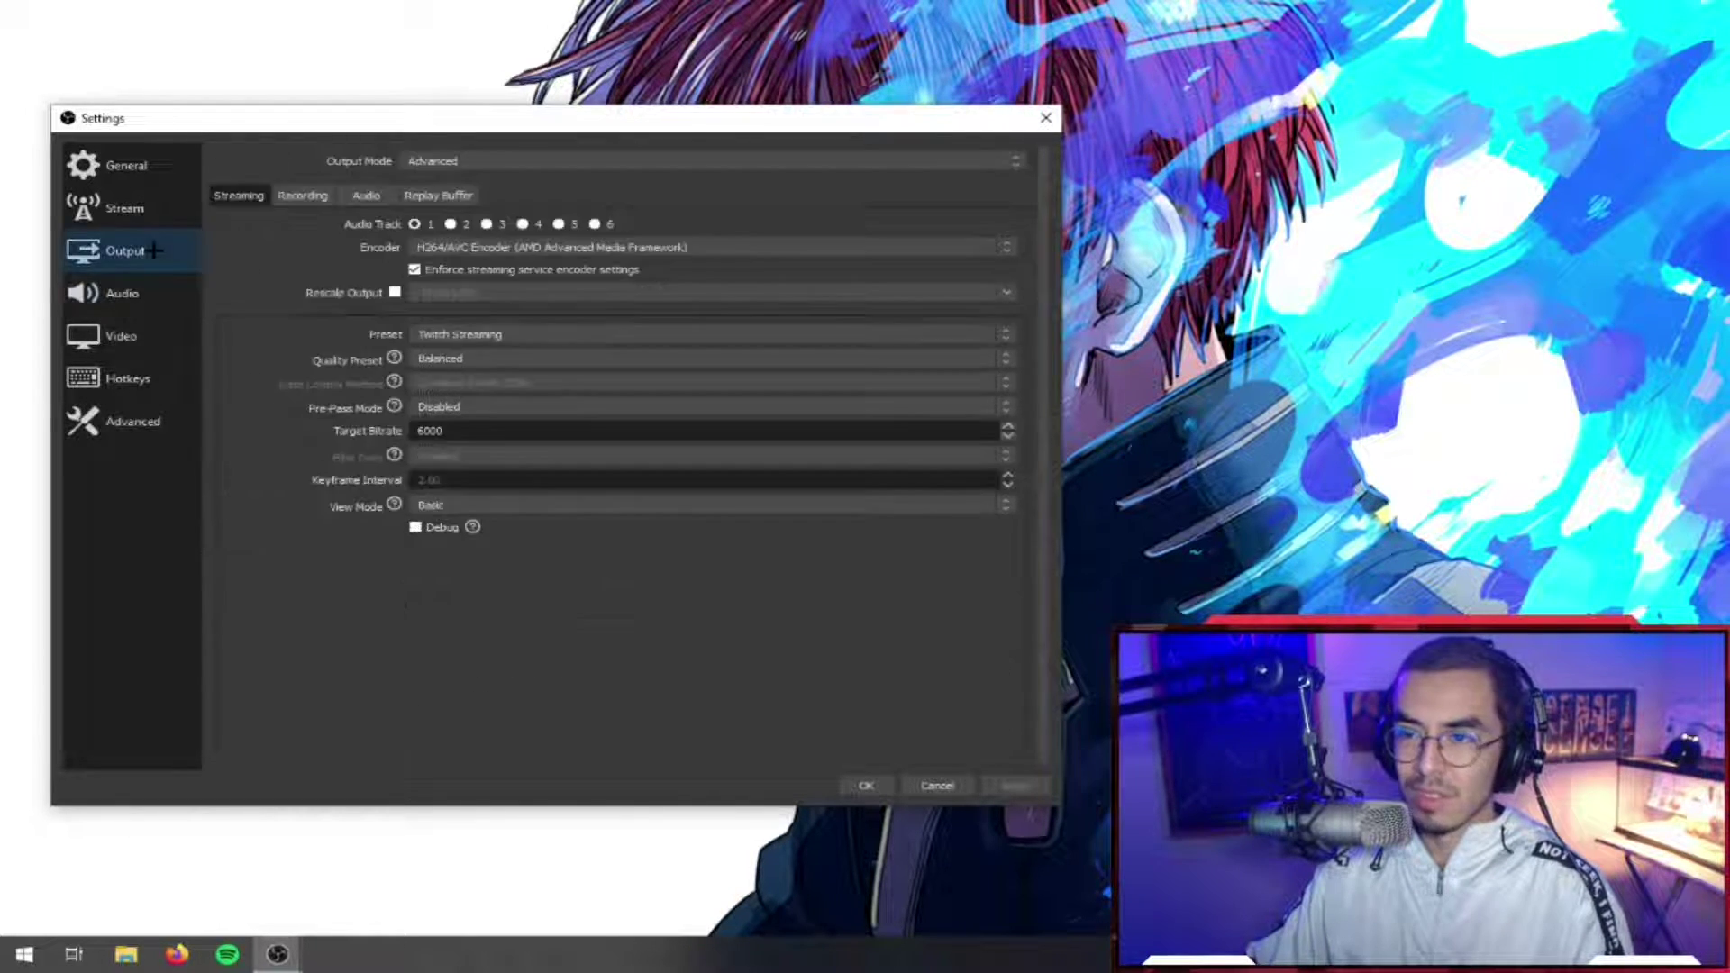
left_click(366, 196)
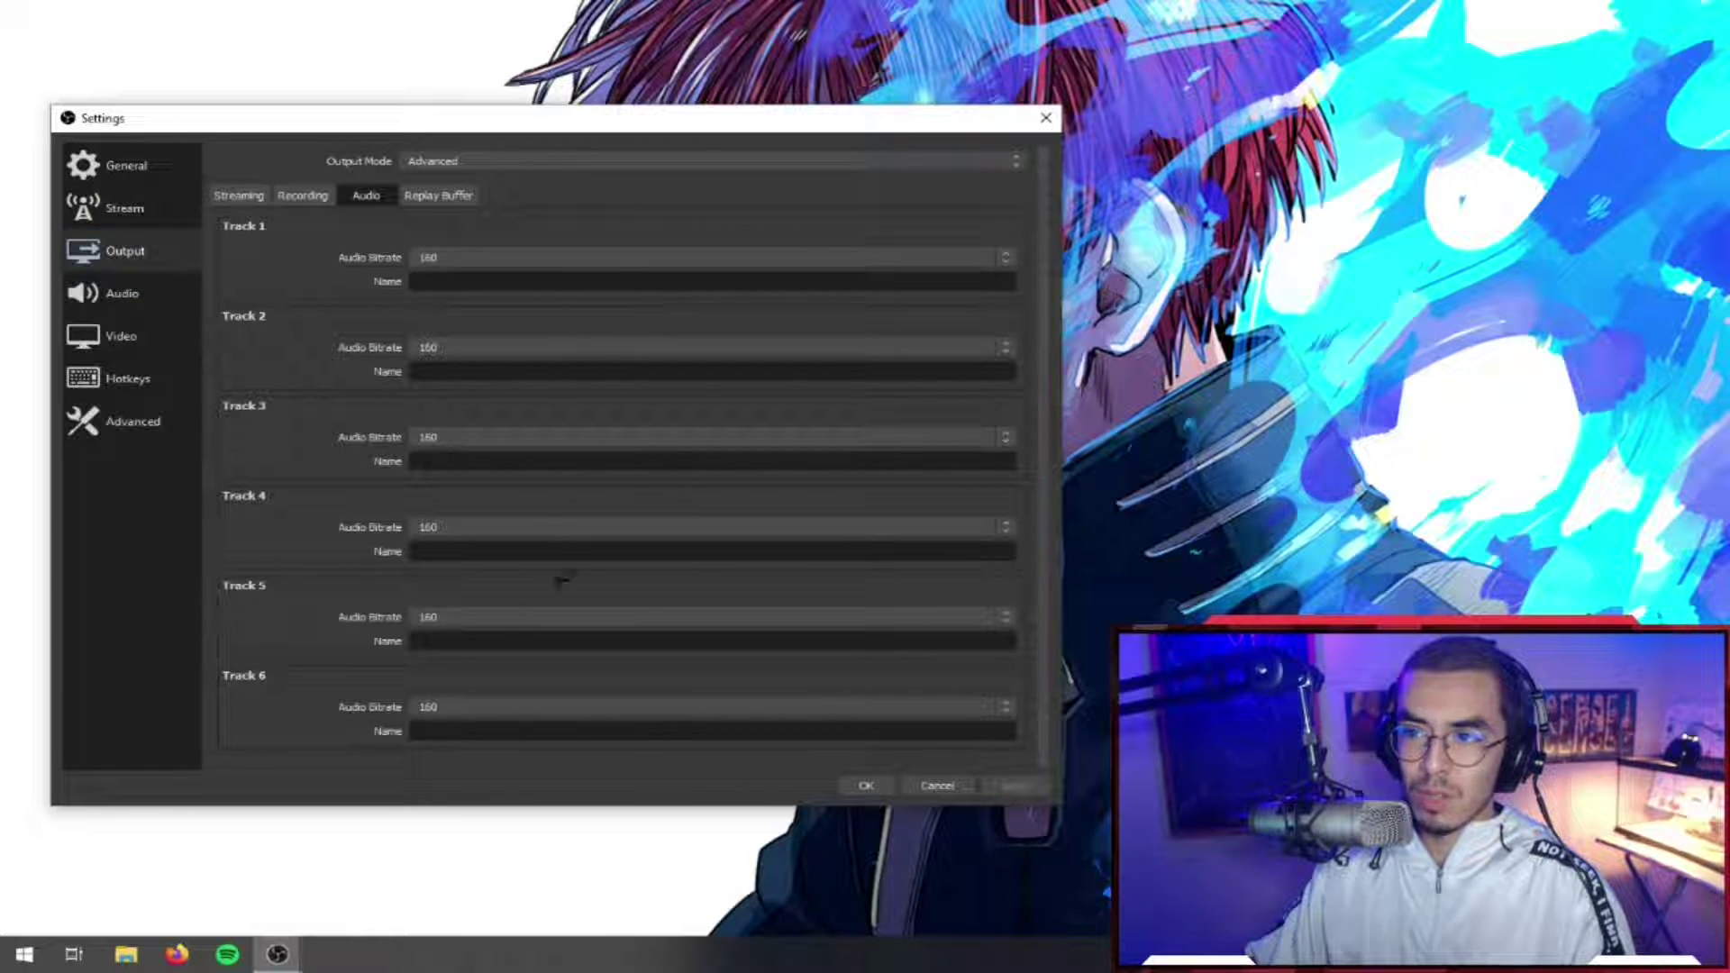
left_click(239, 196)
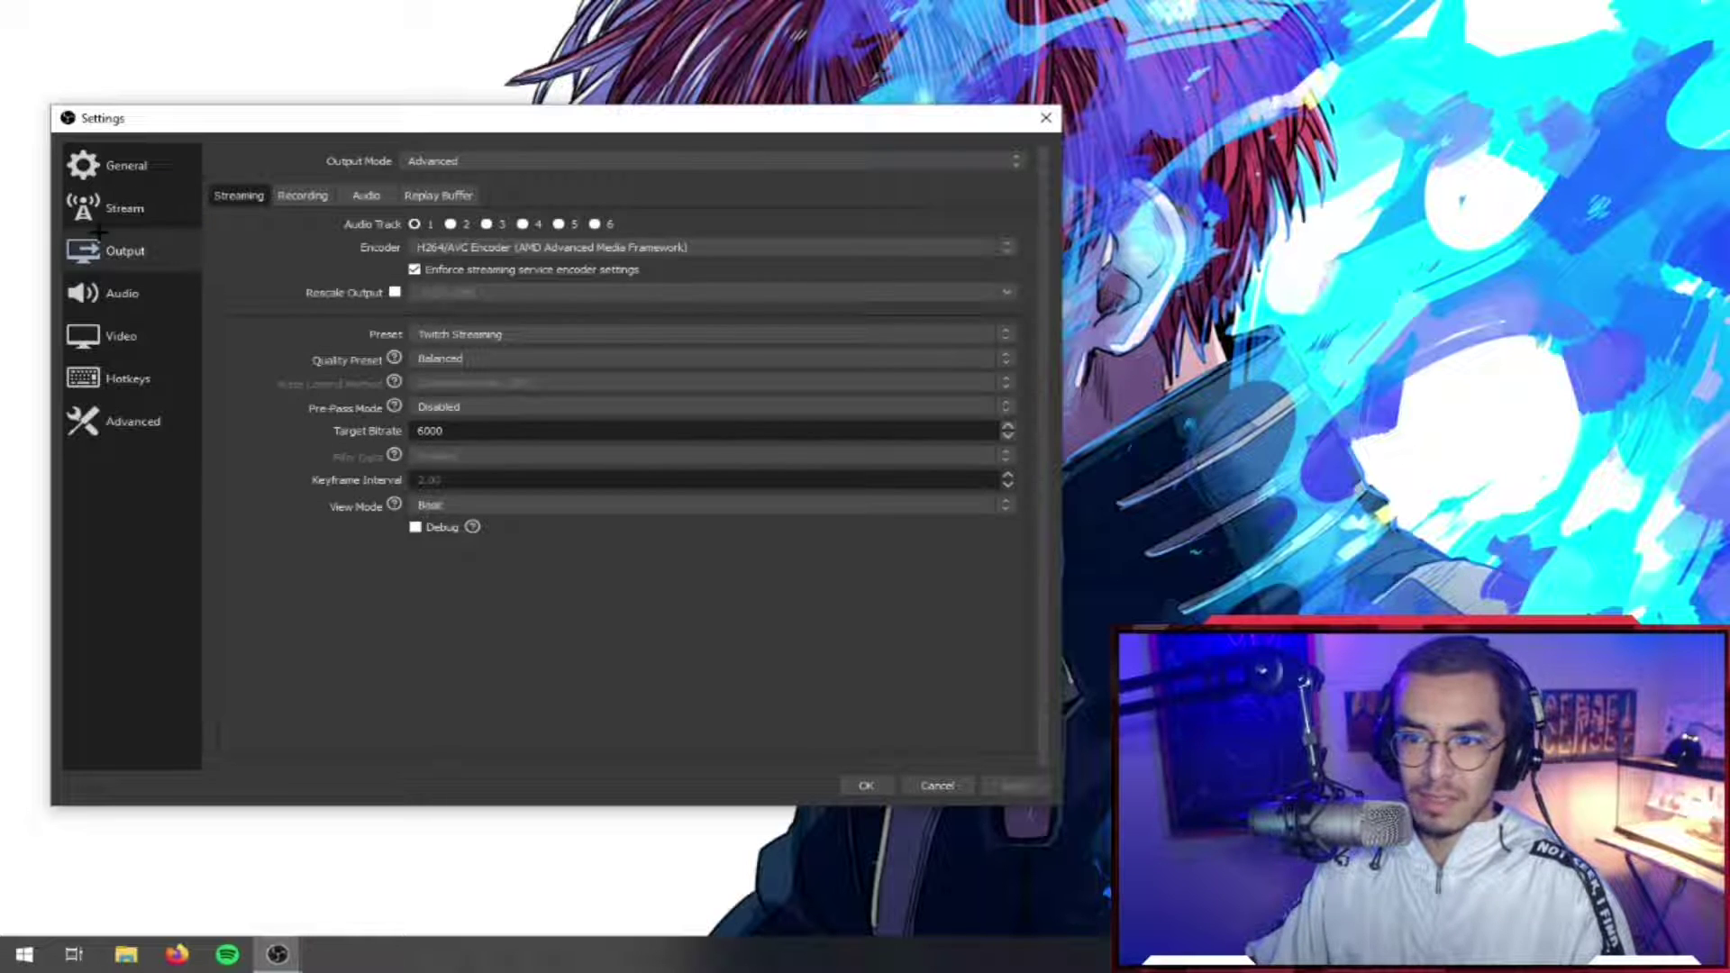
left_click(131, 166)
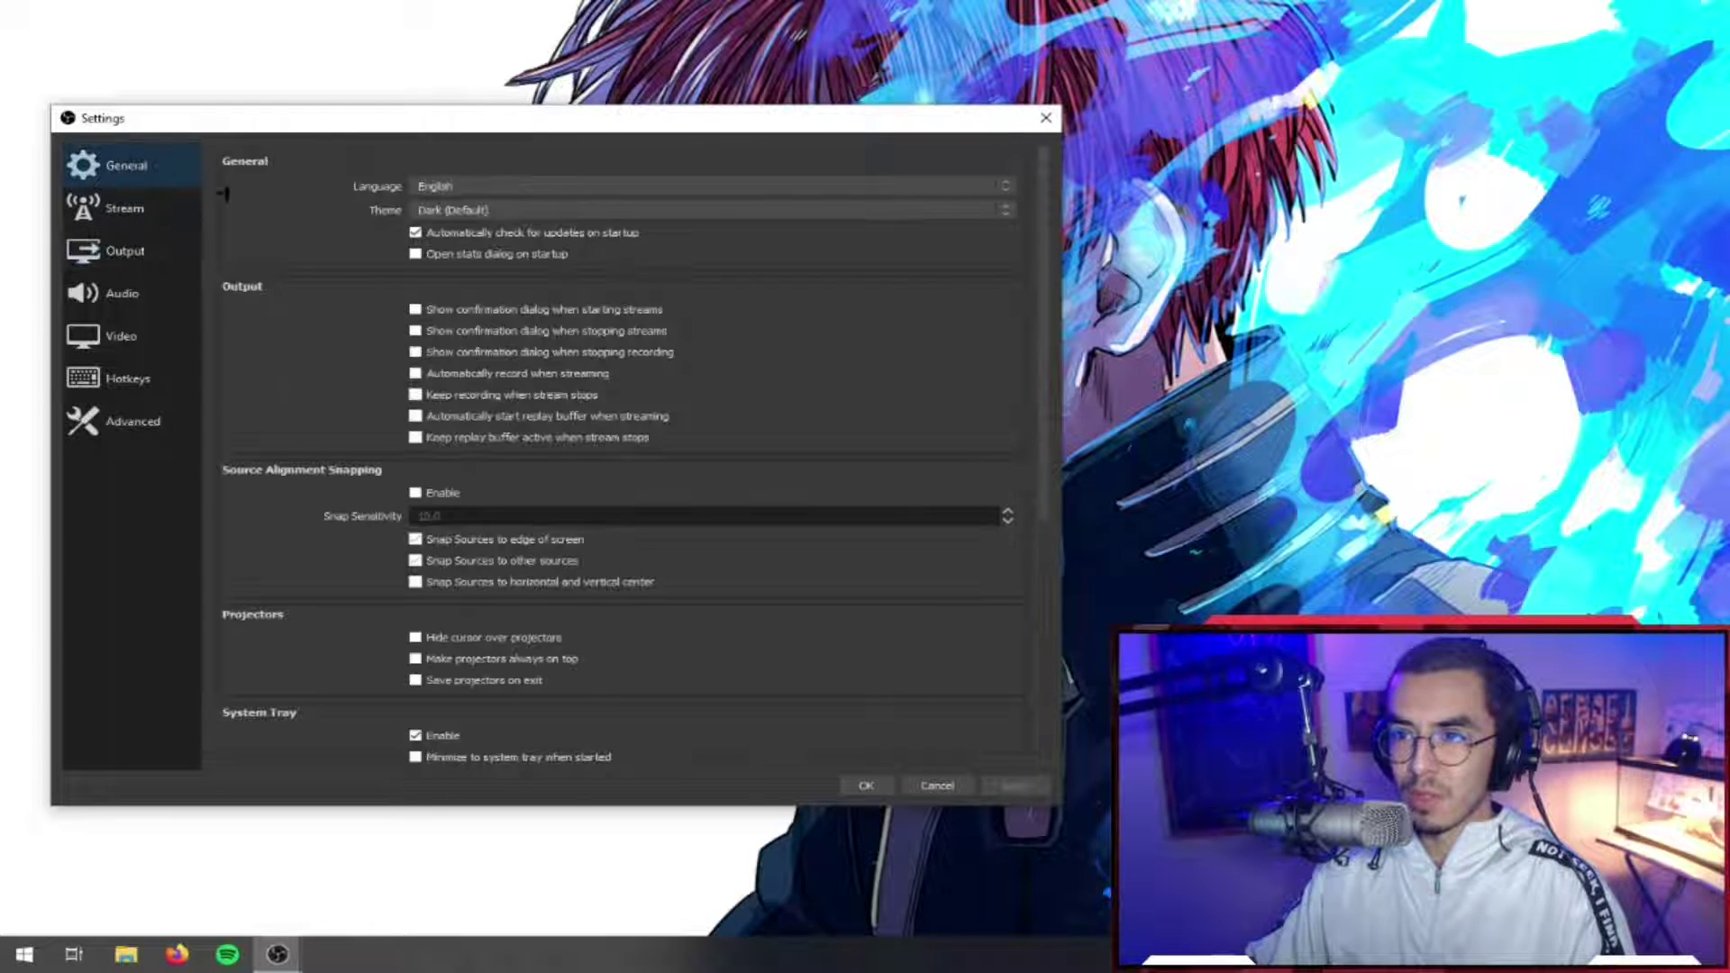